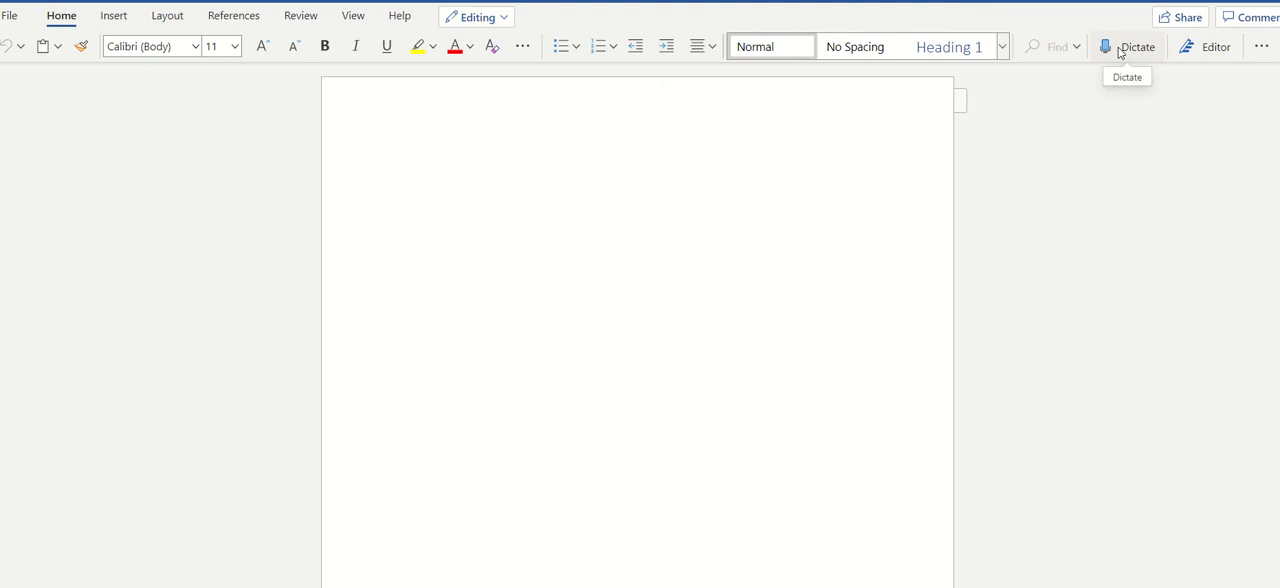
- Dictate a short introduction with your name, Cherub Teaching Center and the grammar training into the blank document, and stop dictation
left_click(1119, 53)
left_click(1120, 52)
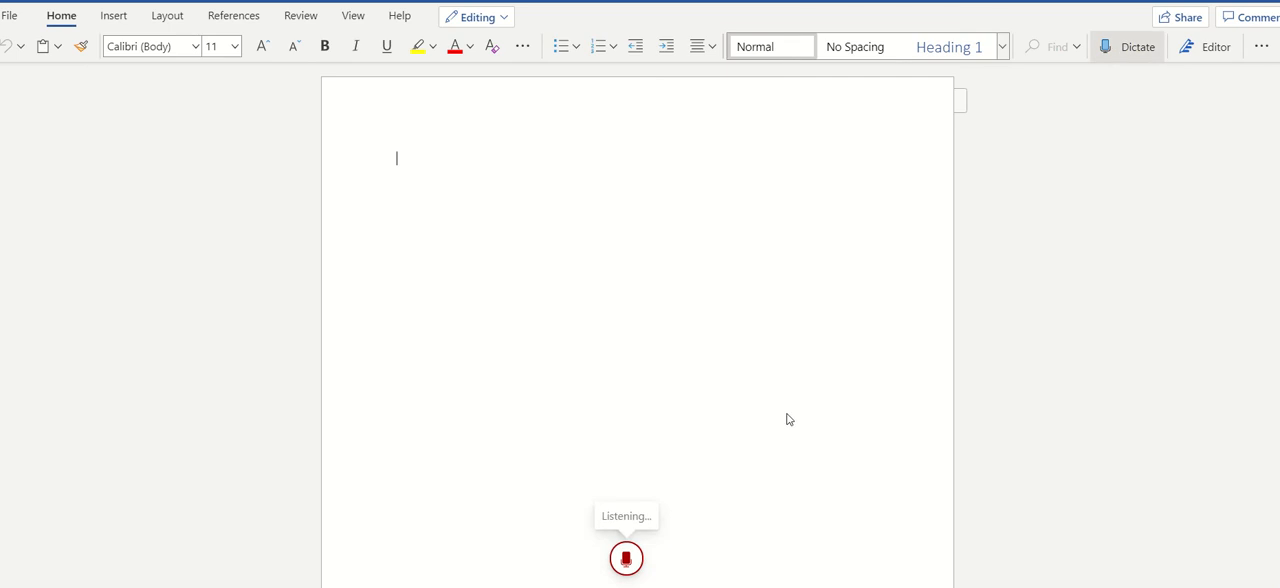
left_click(628, 561)
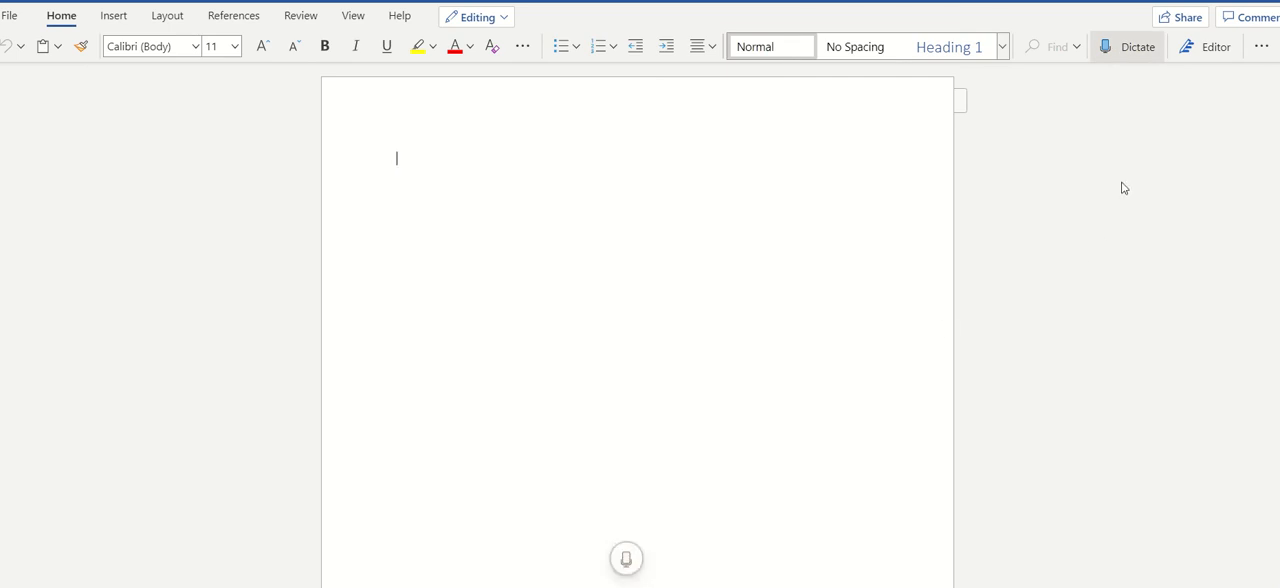
mouse_move(626, 560)
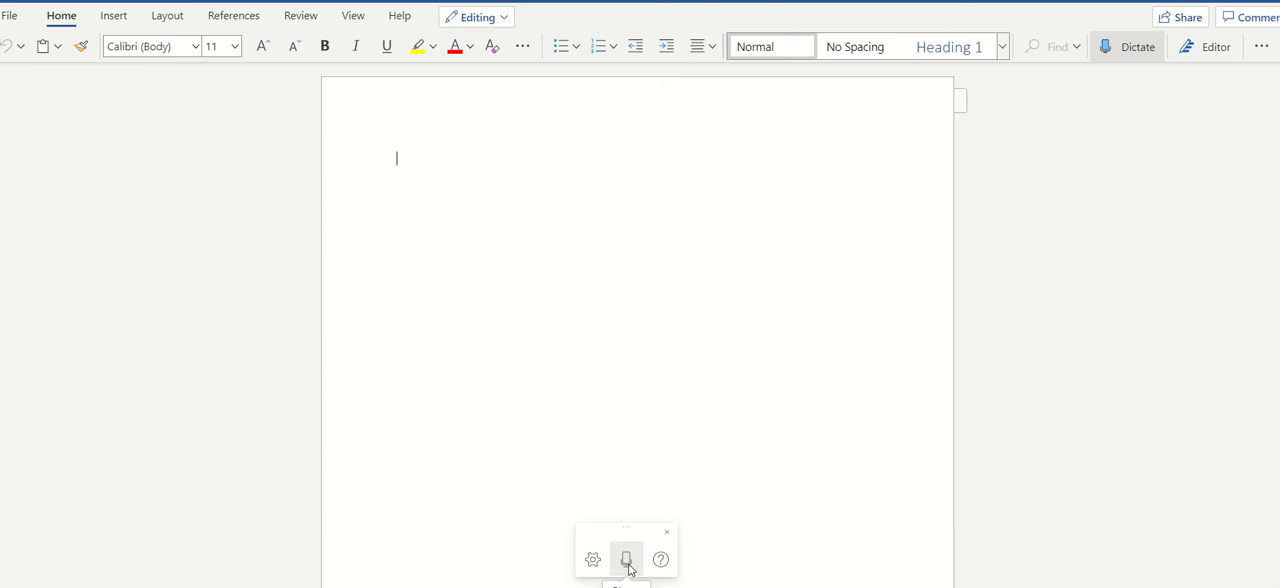
left_click(627, 562)
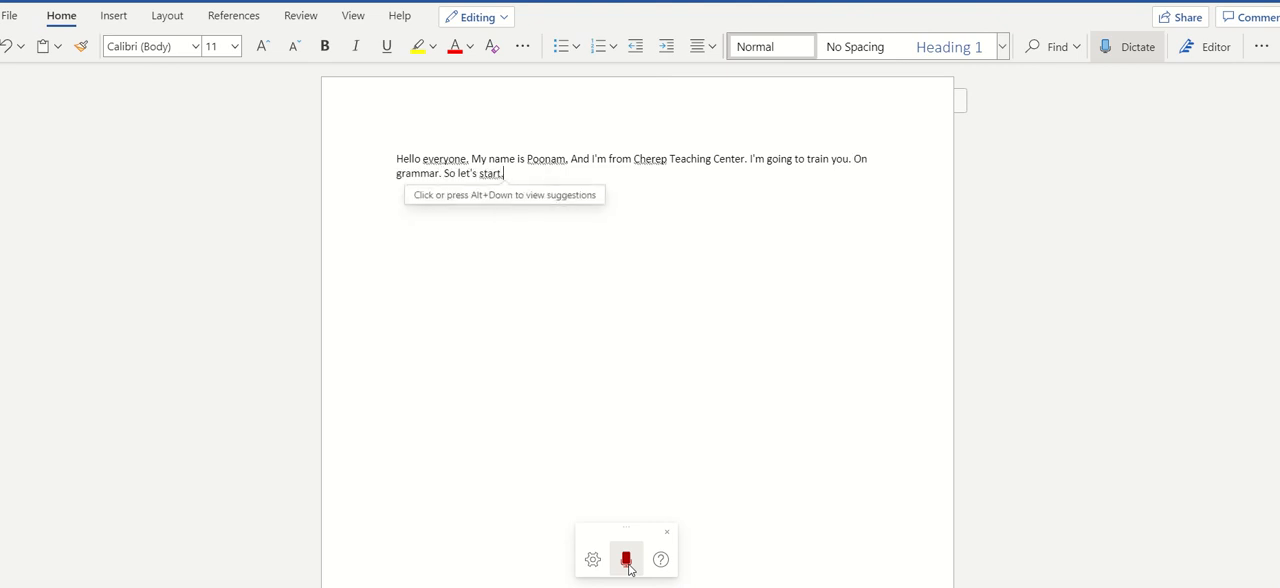
left_click(626, 562)
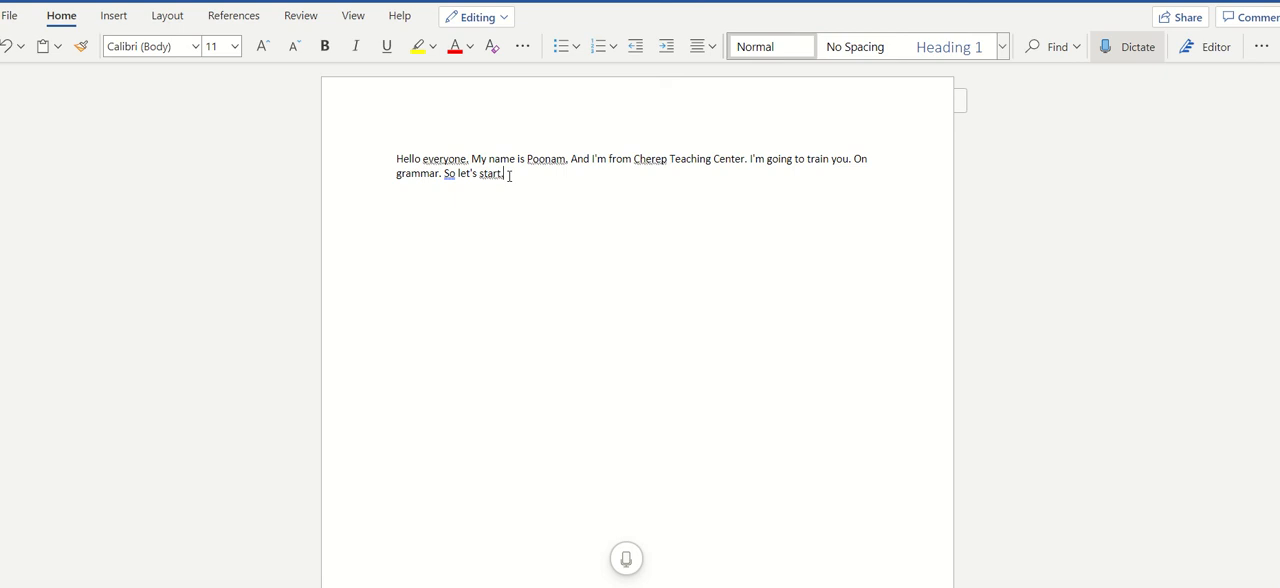
left_click(1125, 58)
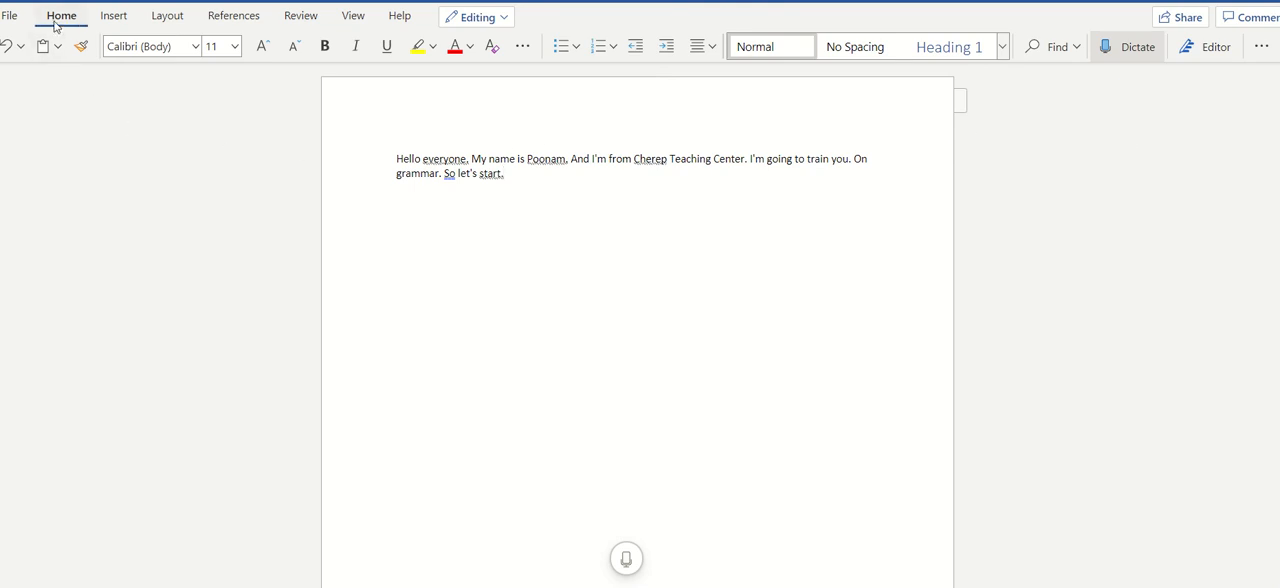
left_click(1127, 58)
- Copy the dictated paragraph and paste it into the desktop Word document "Fix your Grammar"
left_click_drag(530, 184, 381, 153)
key("ctrl+c")
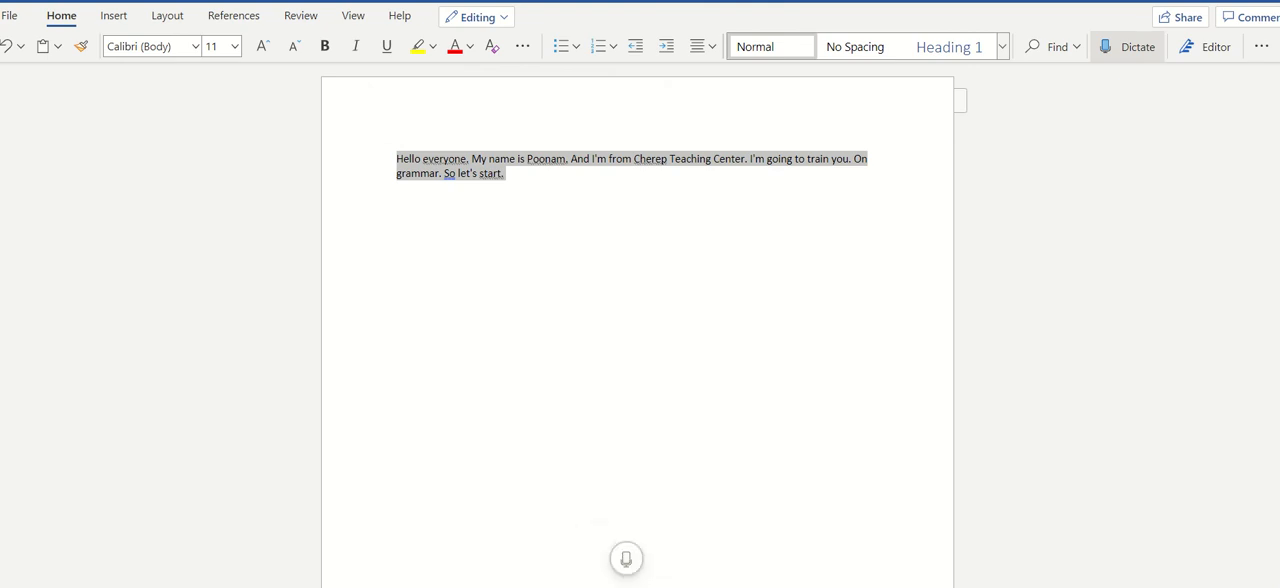
mouse_move(640, 587)
left_click(640, 545)
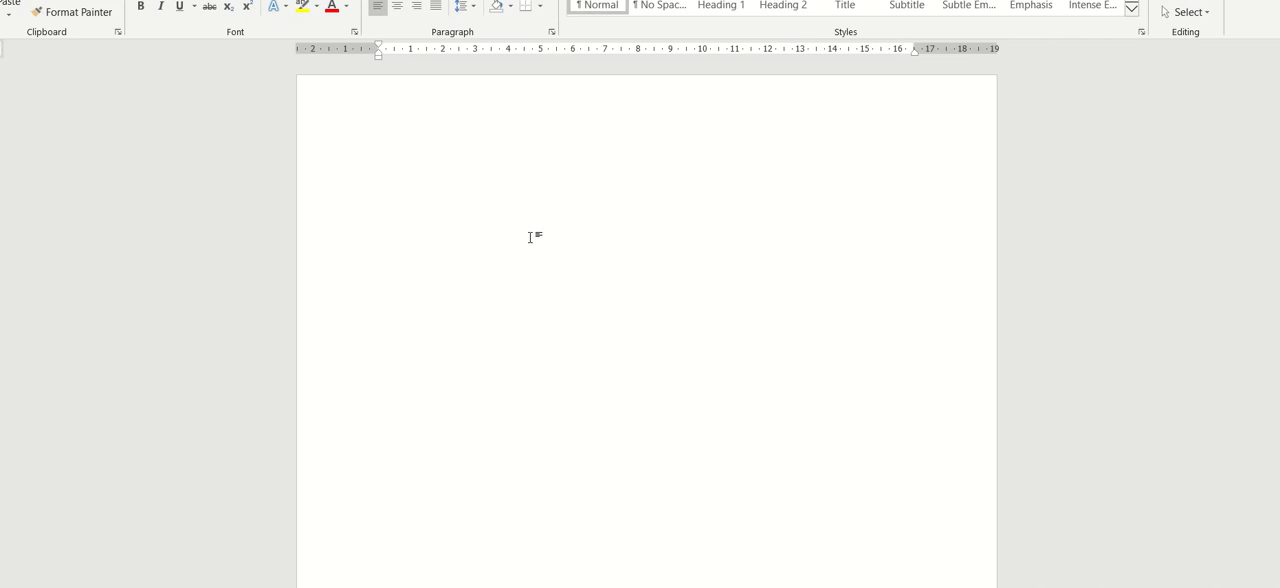
key("ctrl+v")
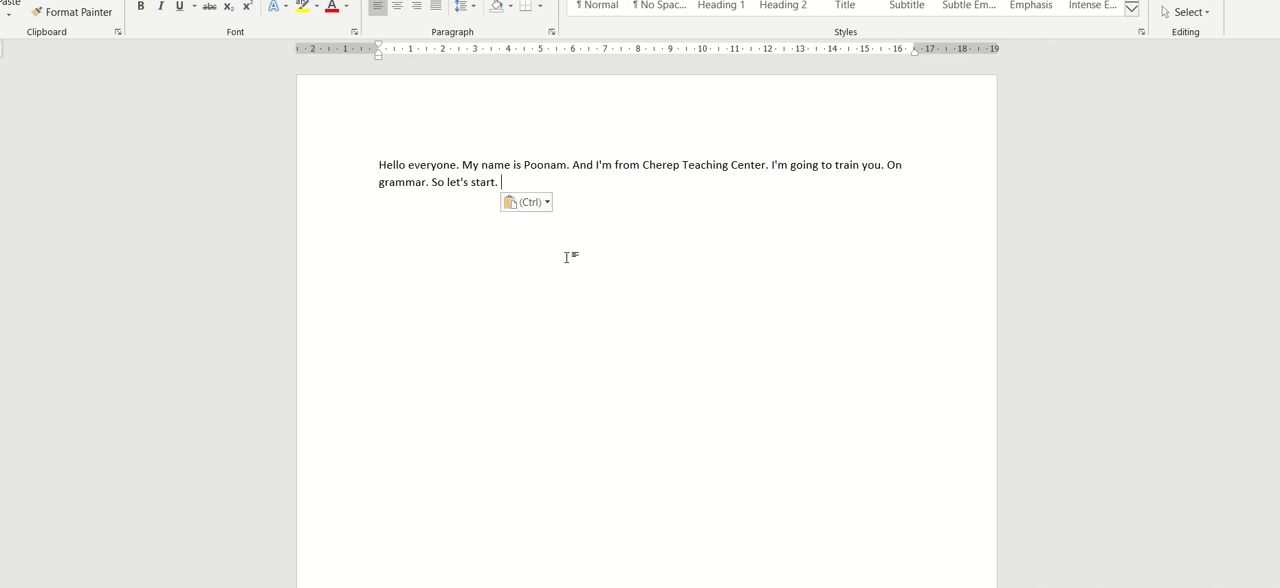
- Select the whole pasted paragraph and run the Spelling & Grammar check on it
key("ctrl+a")
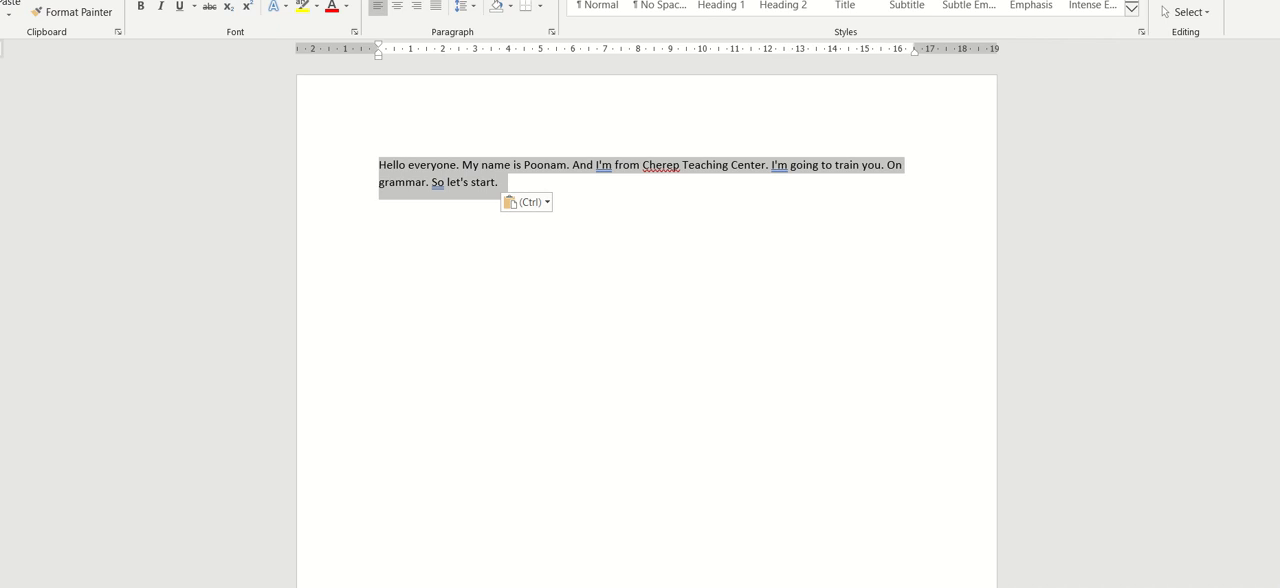
key("super+Down")
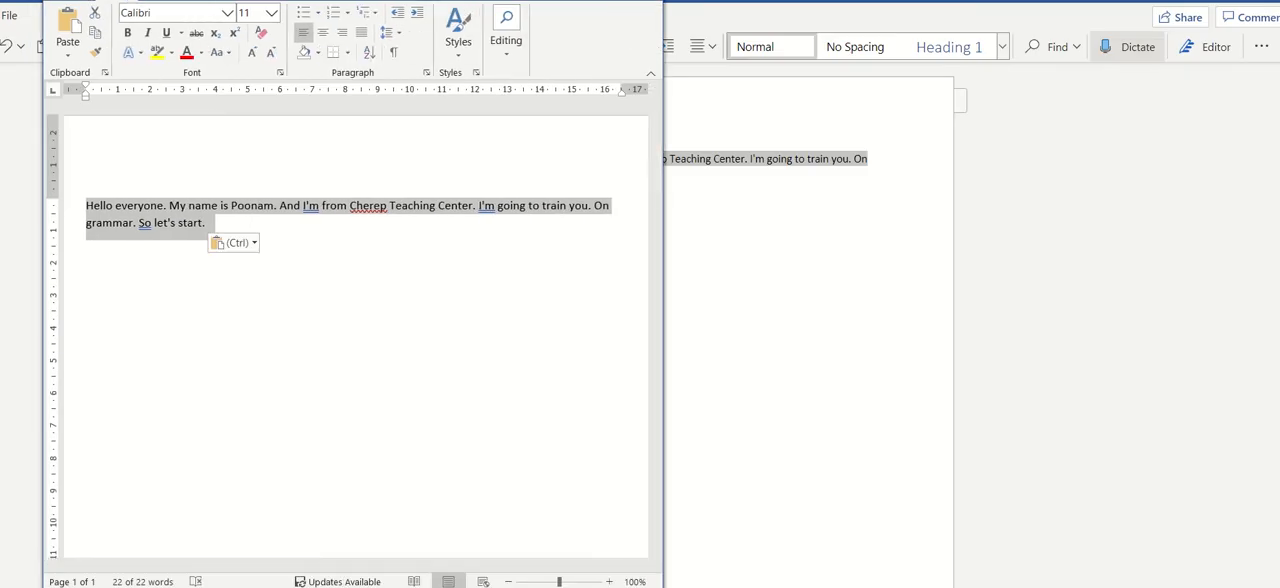
left_click_drag(388, 0, 530, 35)
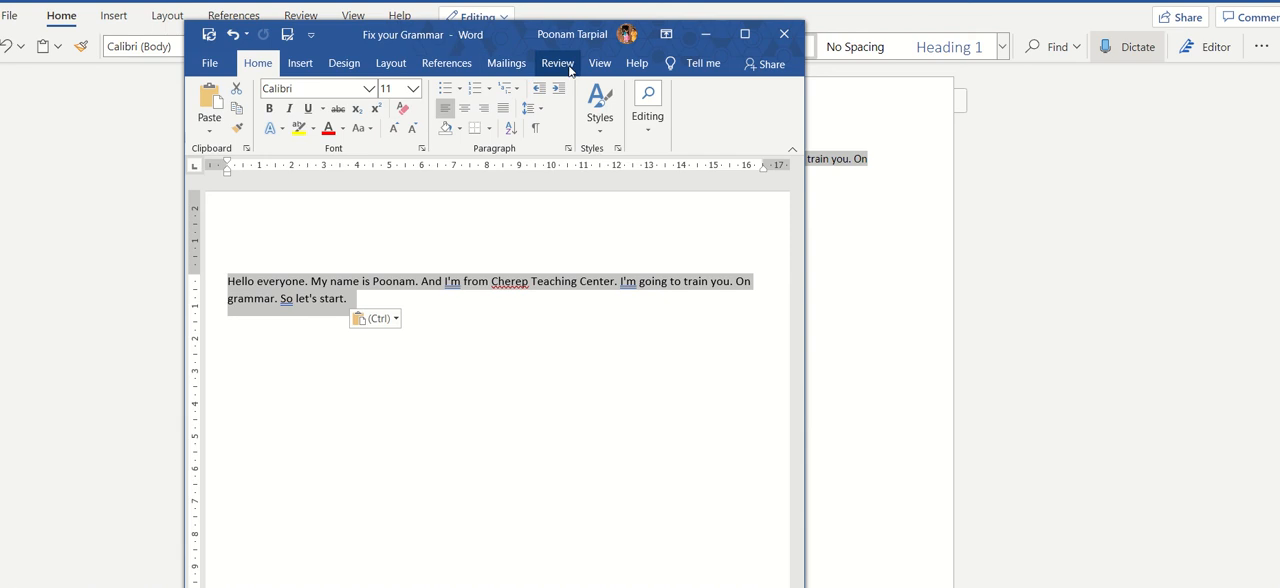
left_click(558, 63)
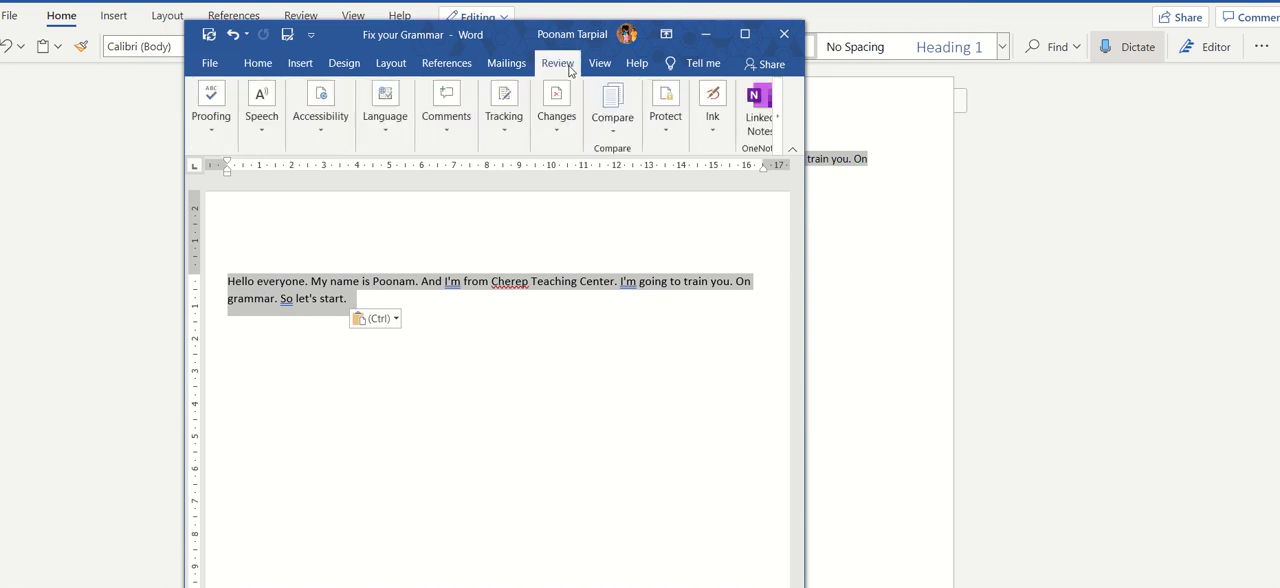
left_click(747, 35)
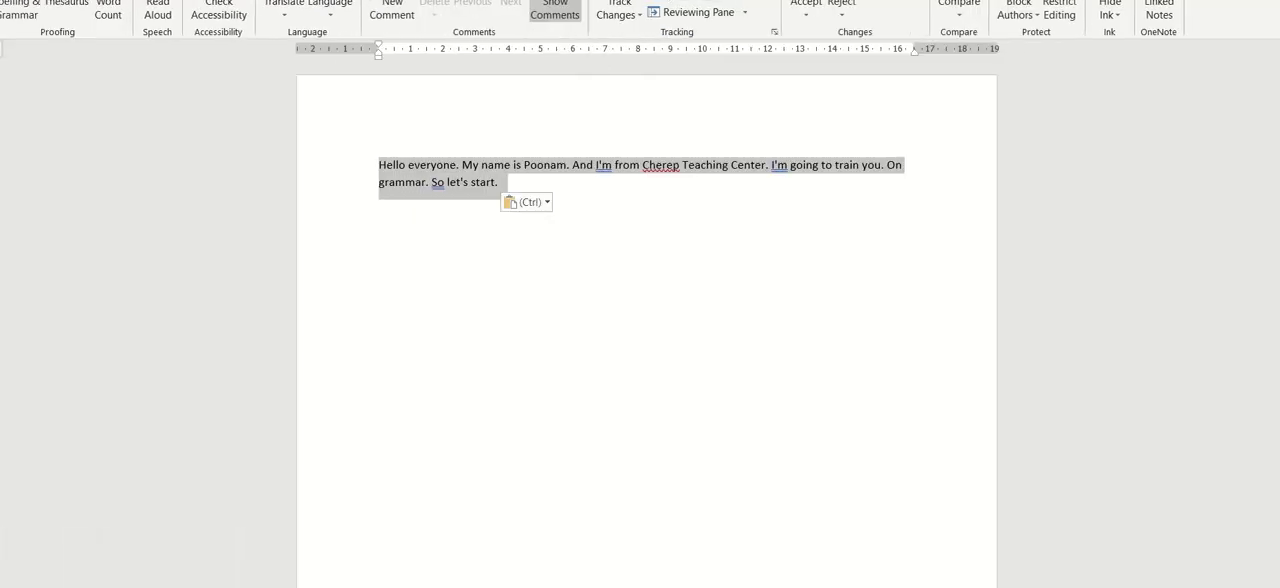
left_click_drag(750, 0, 985, 3)
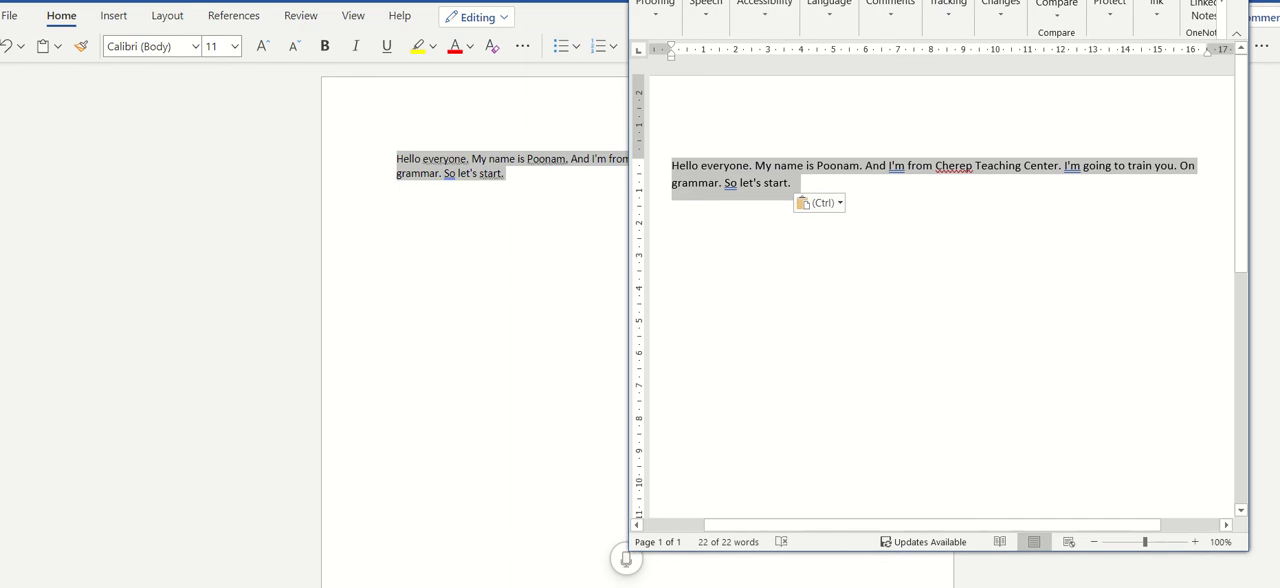
left_click(657, 16)
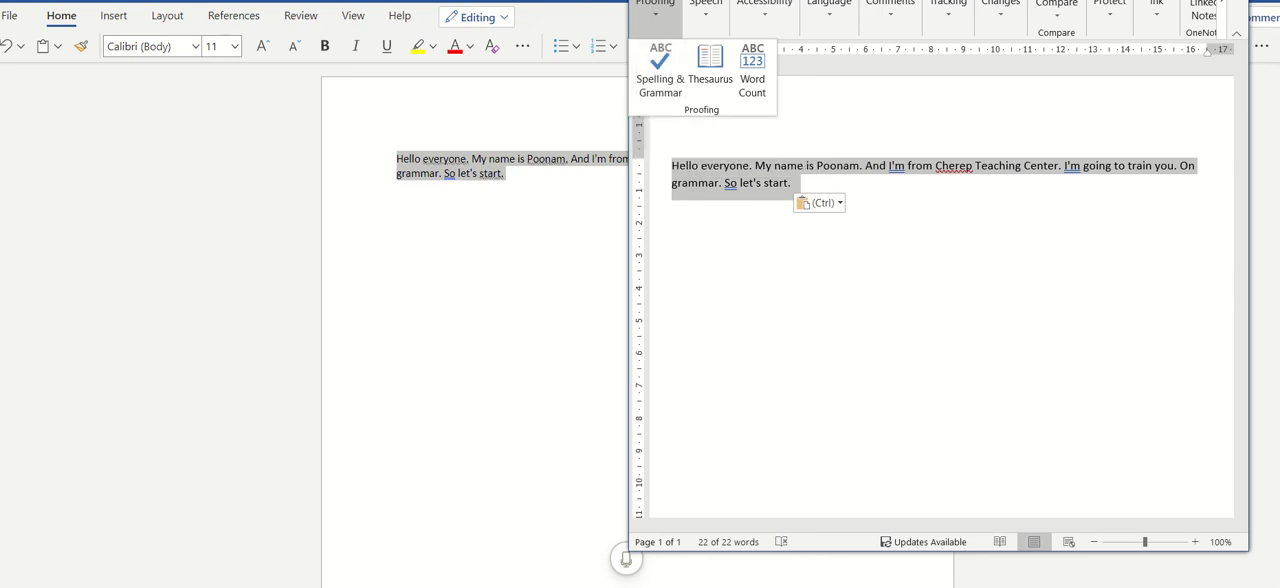
left_click_drag(998, 0, 998, 64)
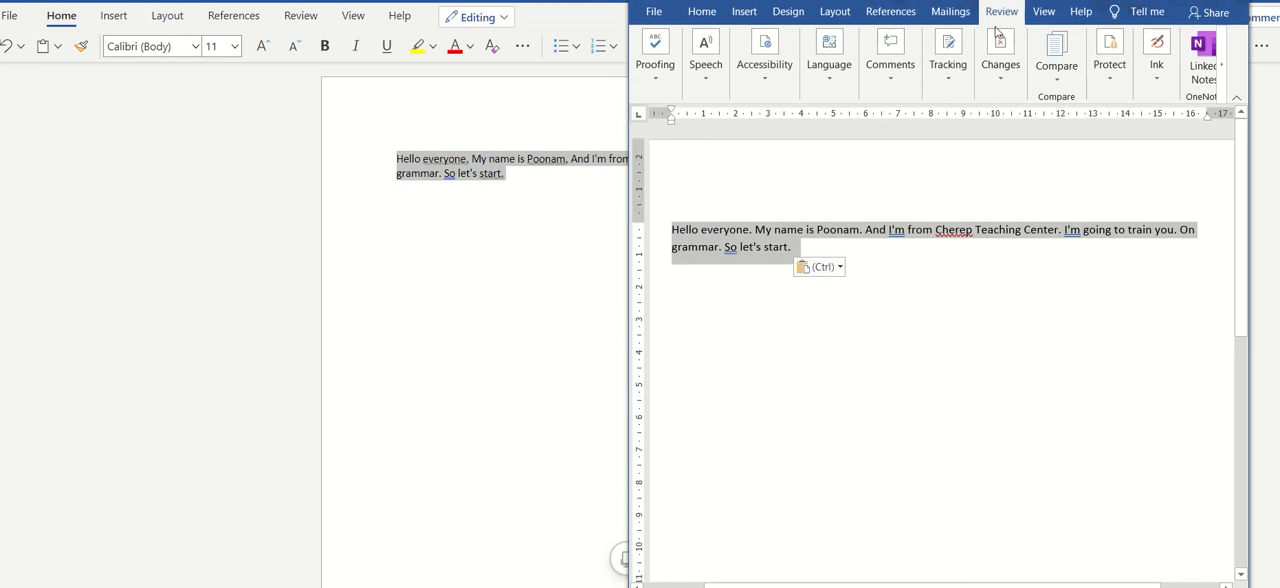
left_click(656, 85)
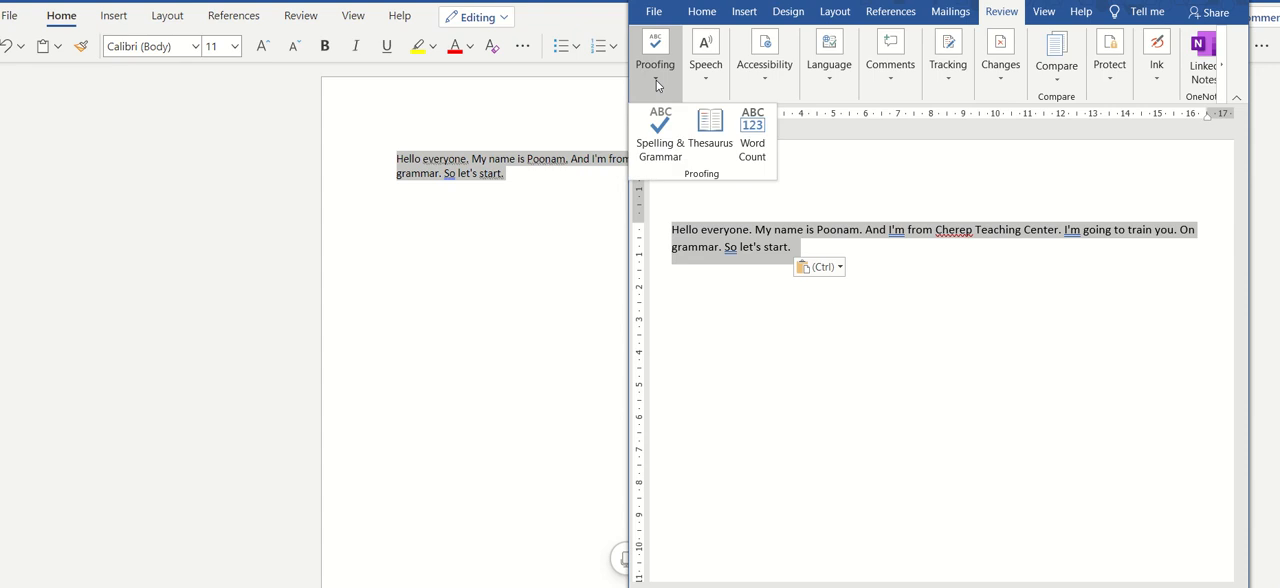
left_click(660, 133)
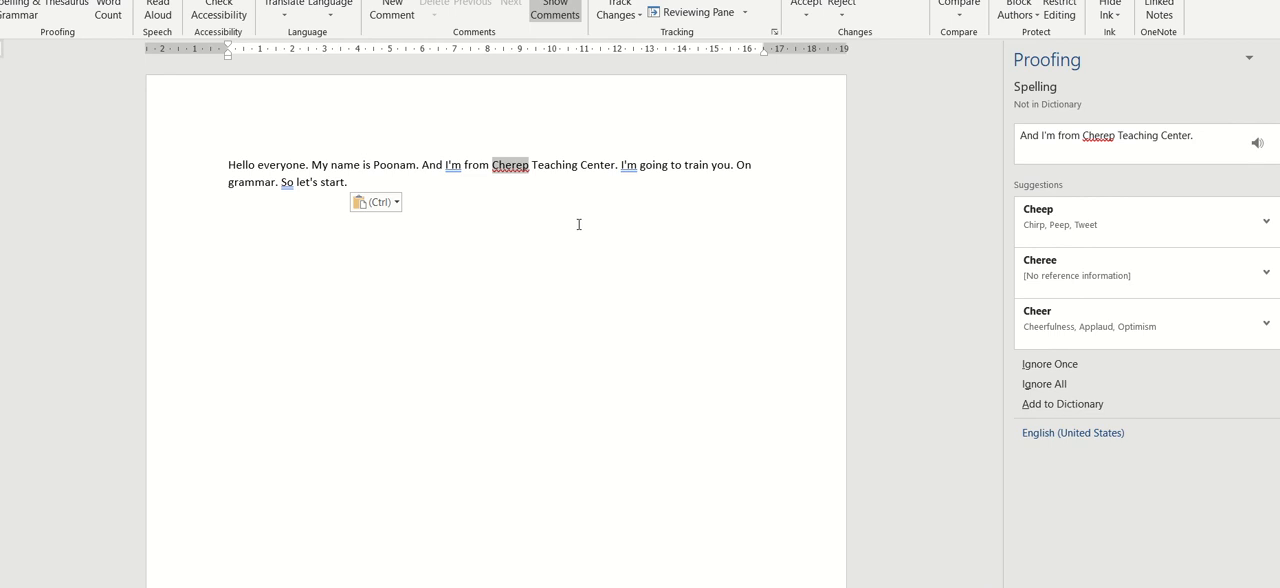
- Expand the formality explanation for "I'm" before "from" and accept the suggestion "I am"
left_click(453, 166)
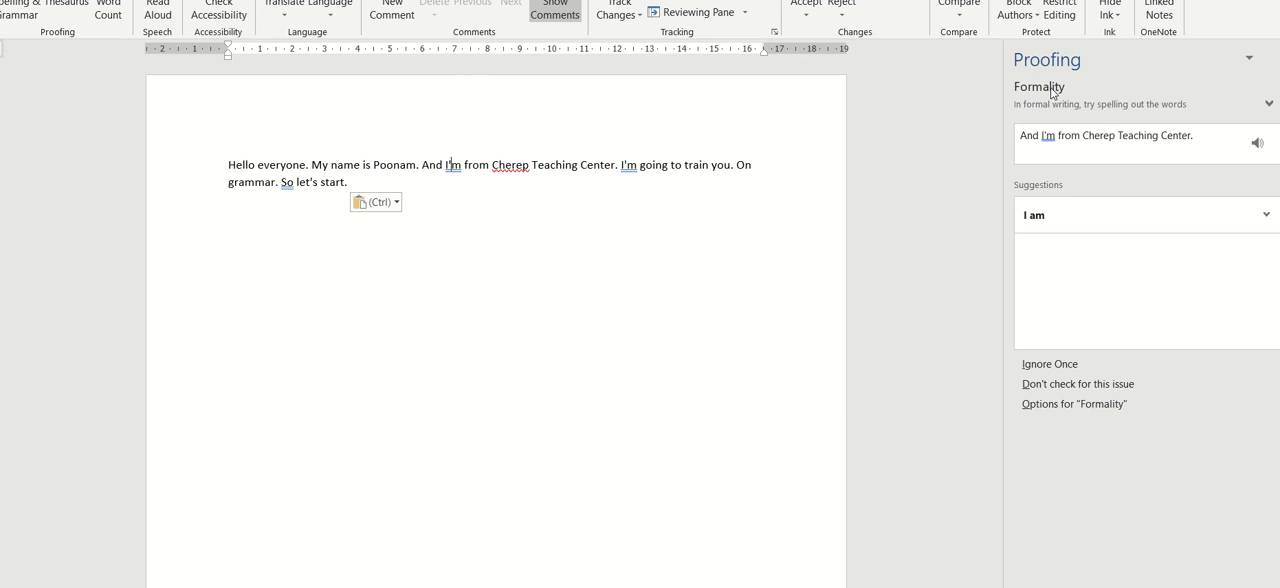
left_click(1269, 105)
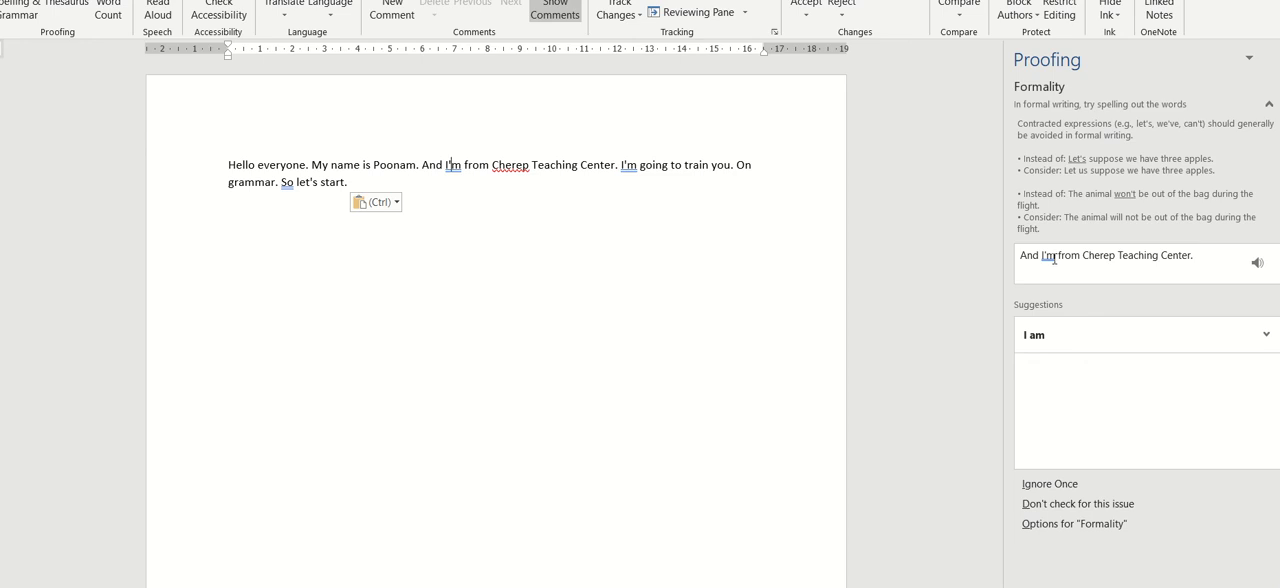
left_click(1046, 341)
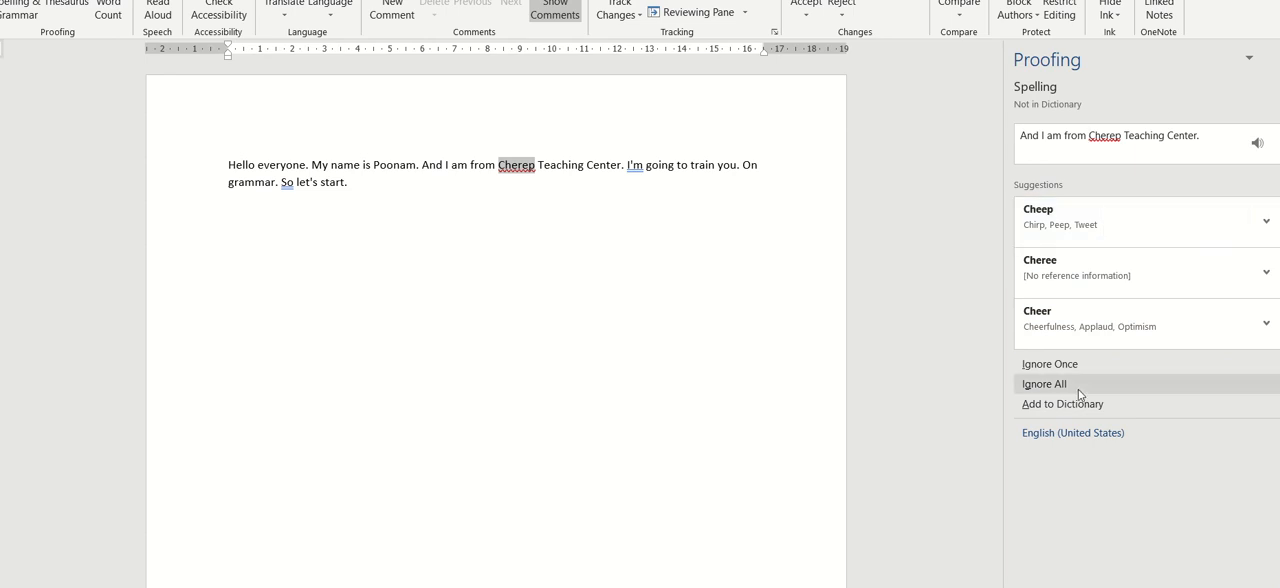
- Correct the misspelled "Cherep" before "Teaching Center" to "Cherub"
left_click(539, 165)
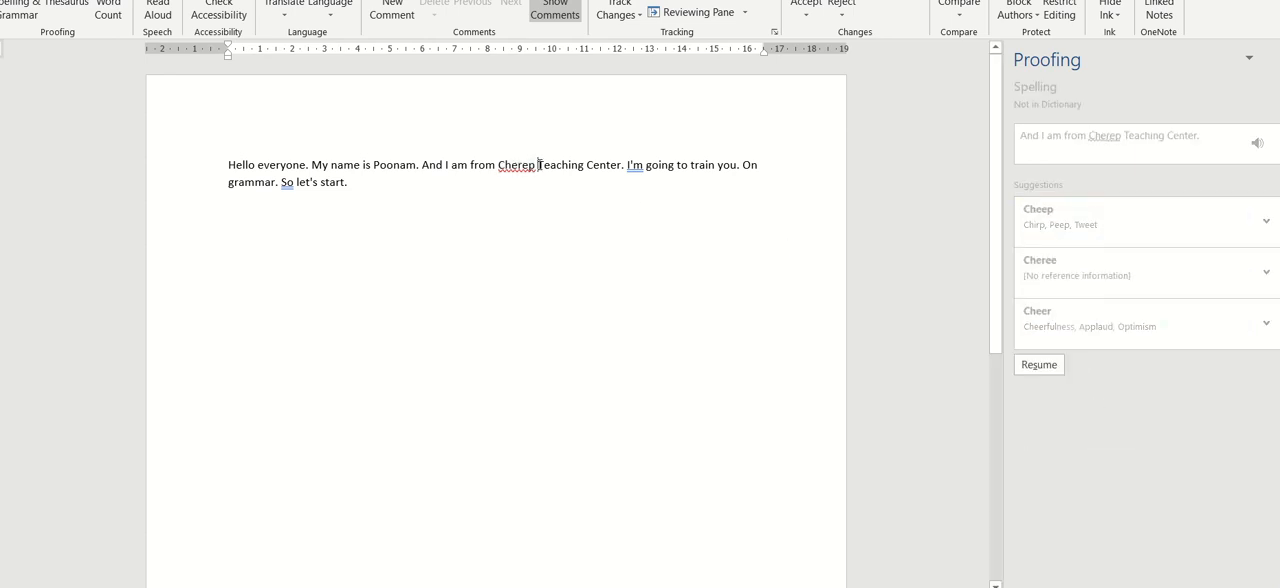
key("BackSpace")
key("BackSpace")
key("BackSpace")
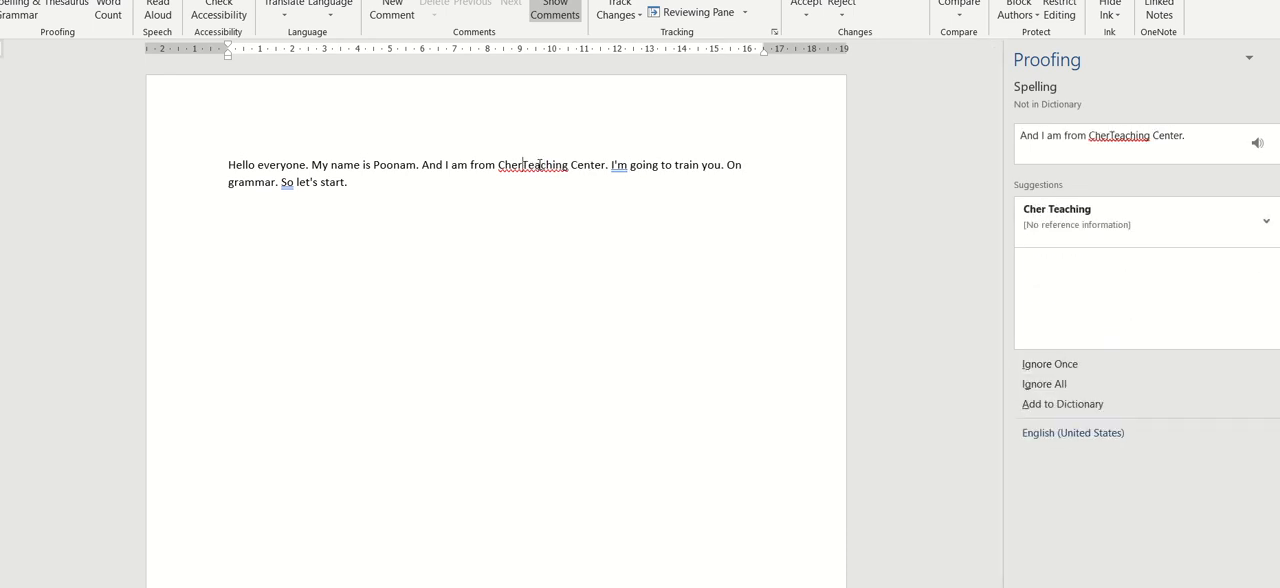
type("ub")
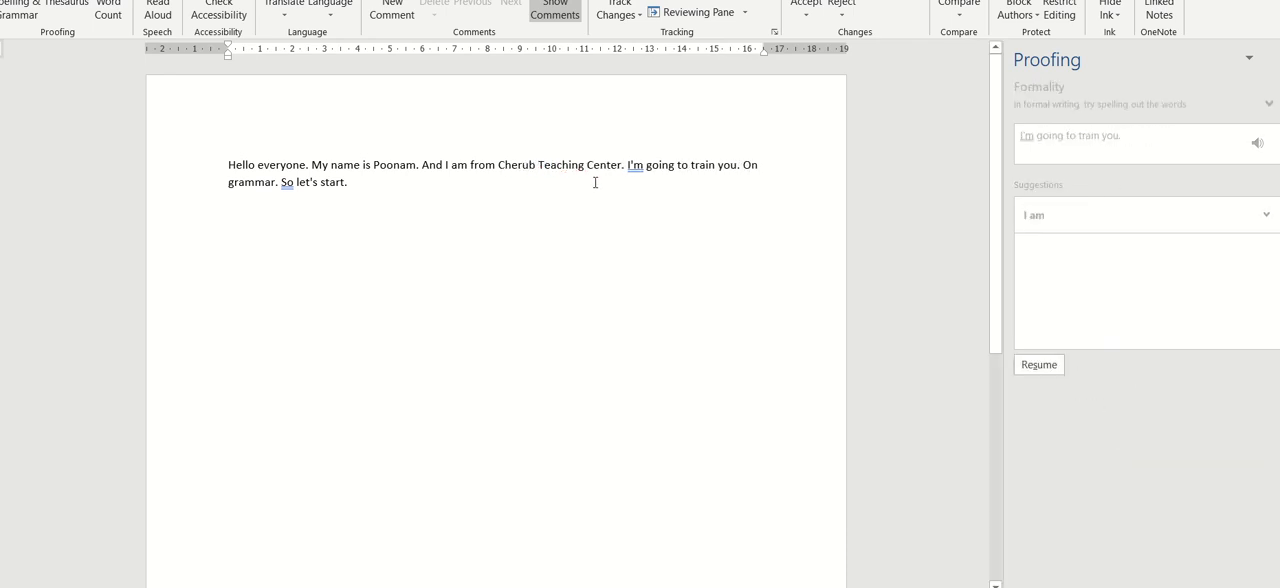
- Rerun the Spelling & Grammar check on the last sentence and accept the suggestion "So," with a comma
key("ctrl+Left")
key("ctrl+Left")
key("ctrl+Left")
key("ctrl+Left")
key("ctrl+Left")
left_click_drag(359, 186, 217, 156)
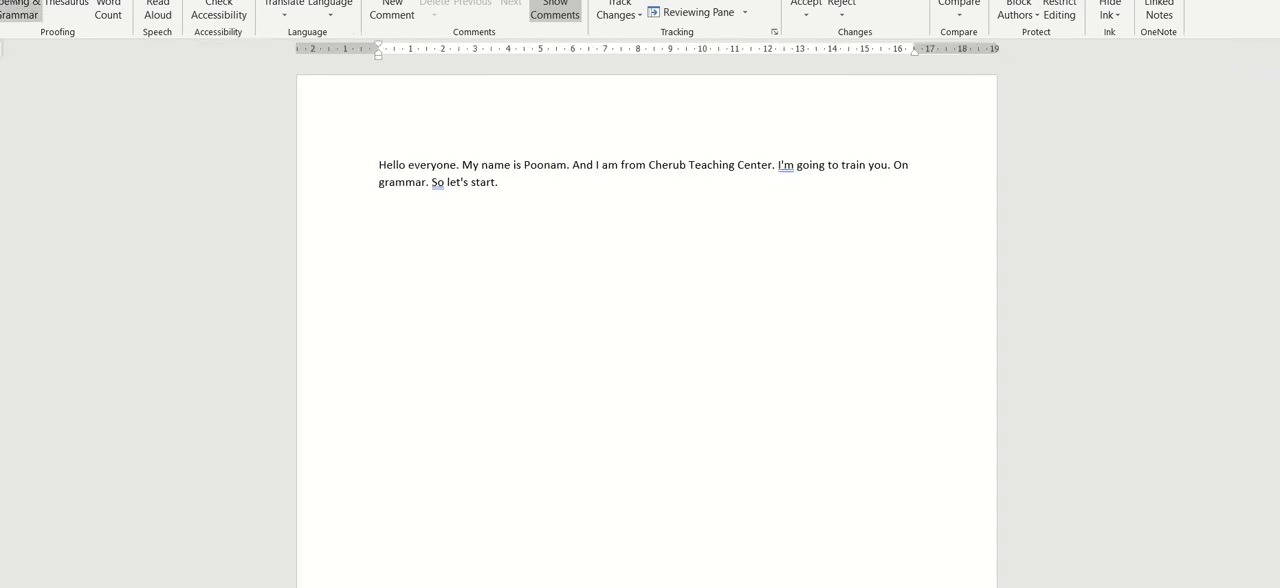
left_click(20, 10)
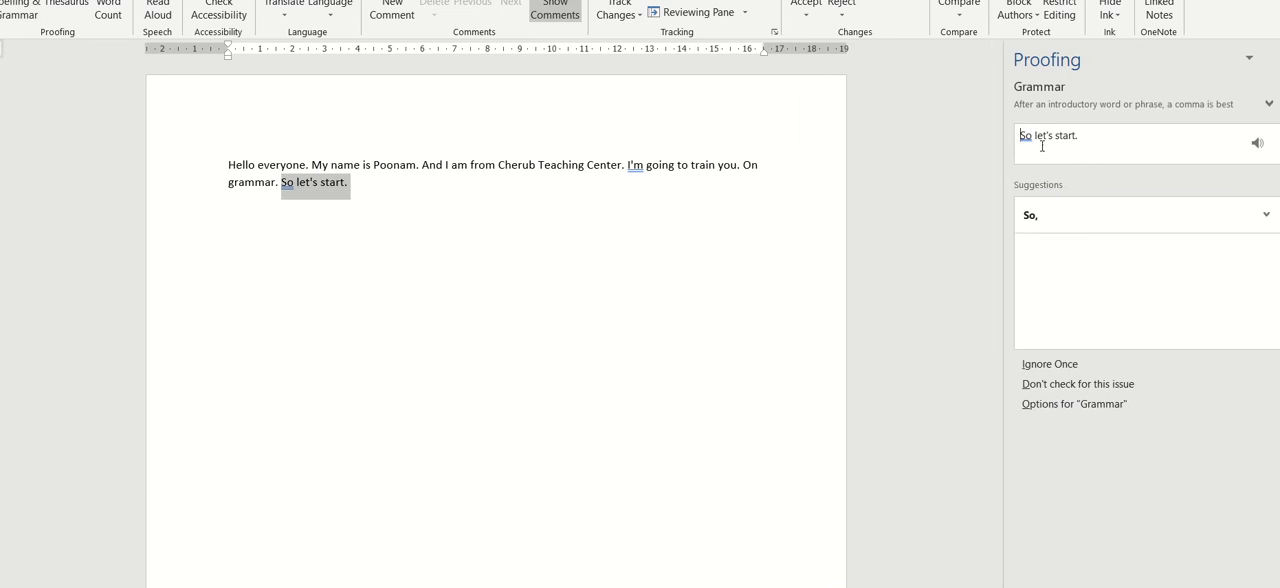
left_click(1044, 226)
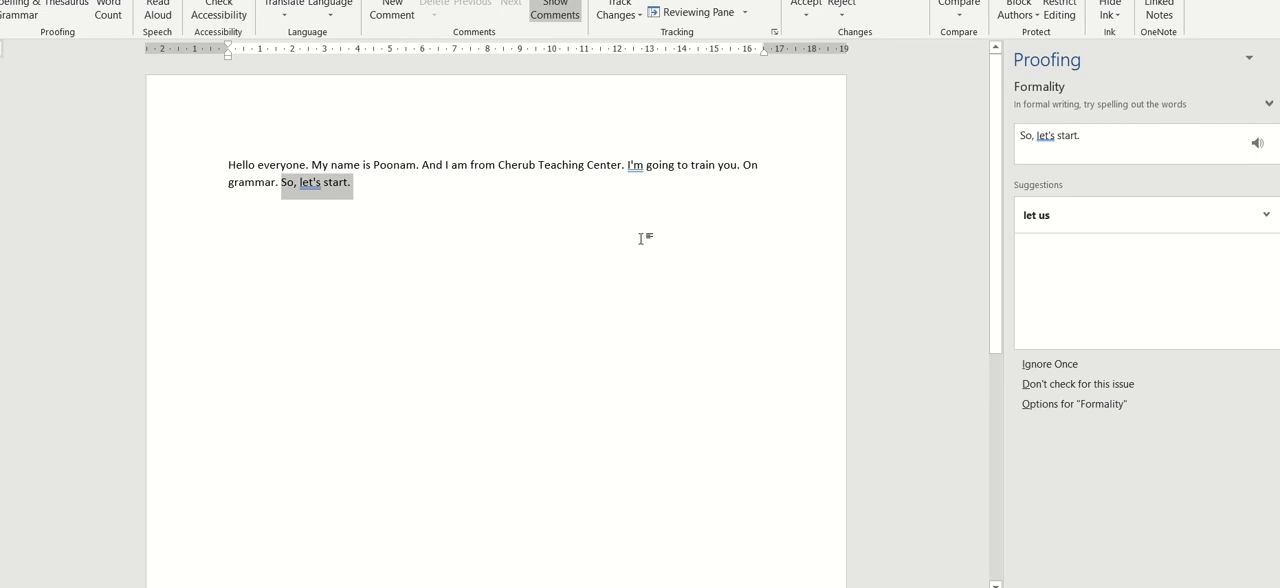
- Add the word "And" after the last sentence and look up its synonyms in the Thesaurus
left_click(447, 182)
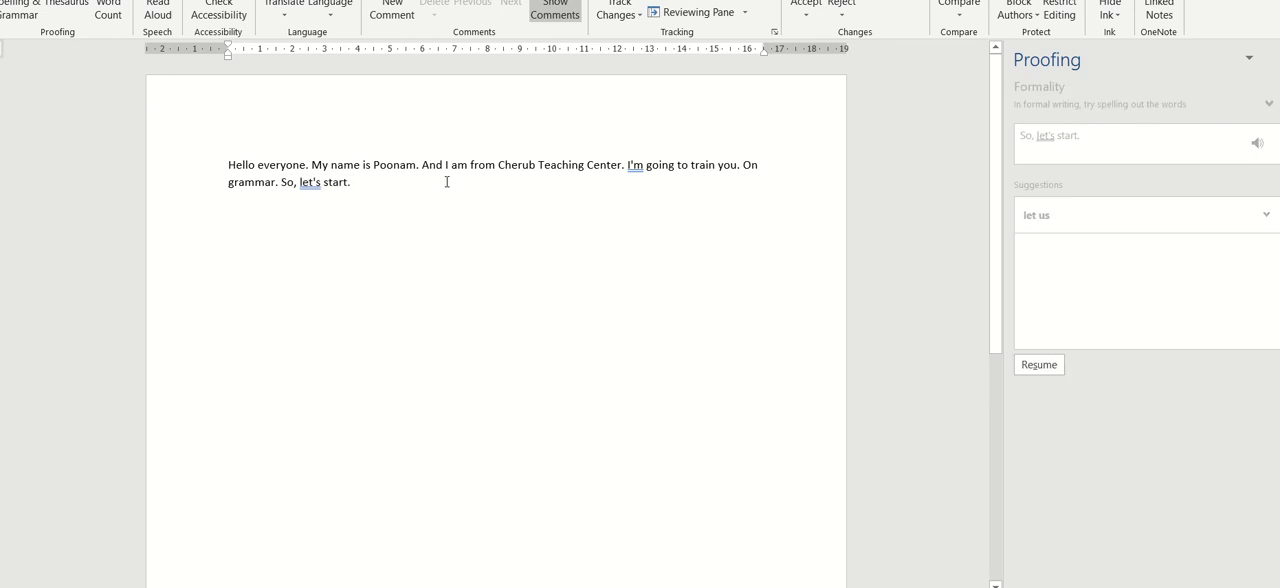
type("and")
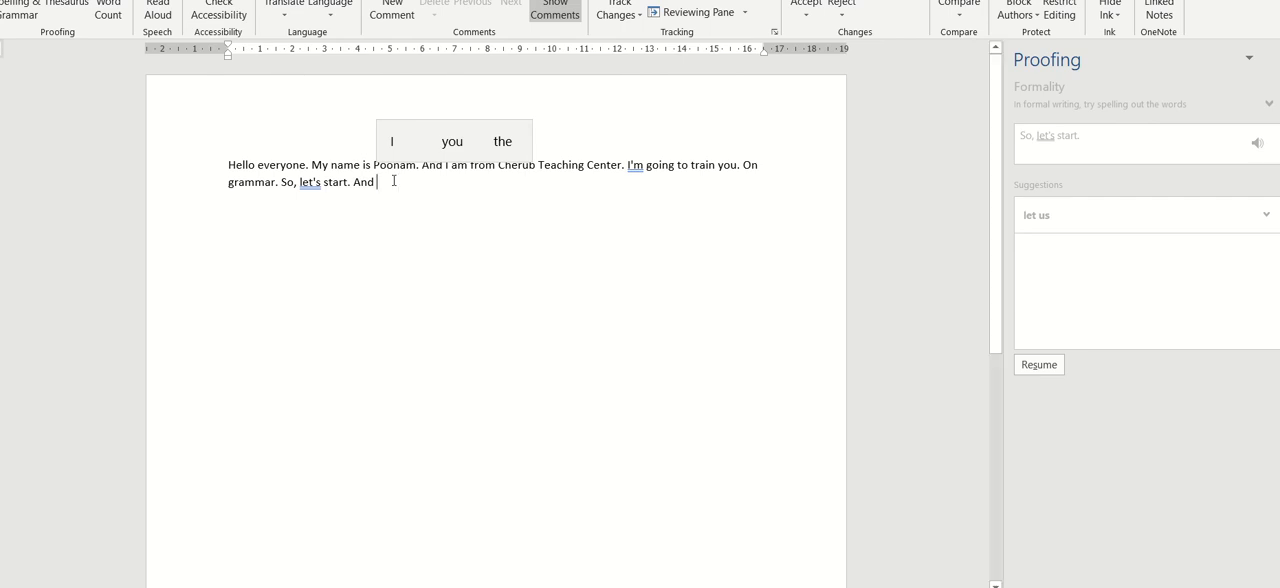
left_click_drag(384, 183, 355, 185)
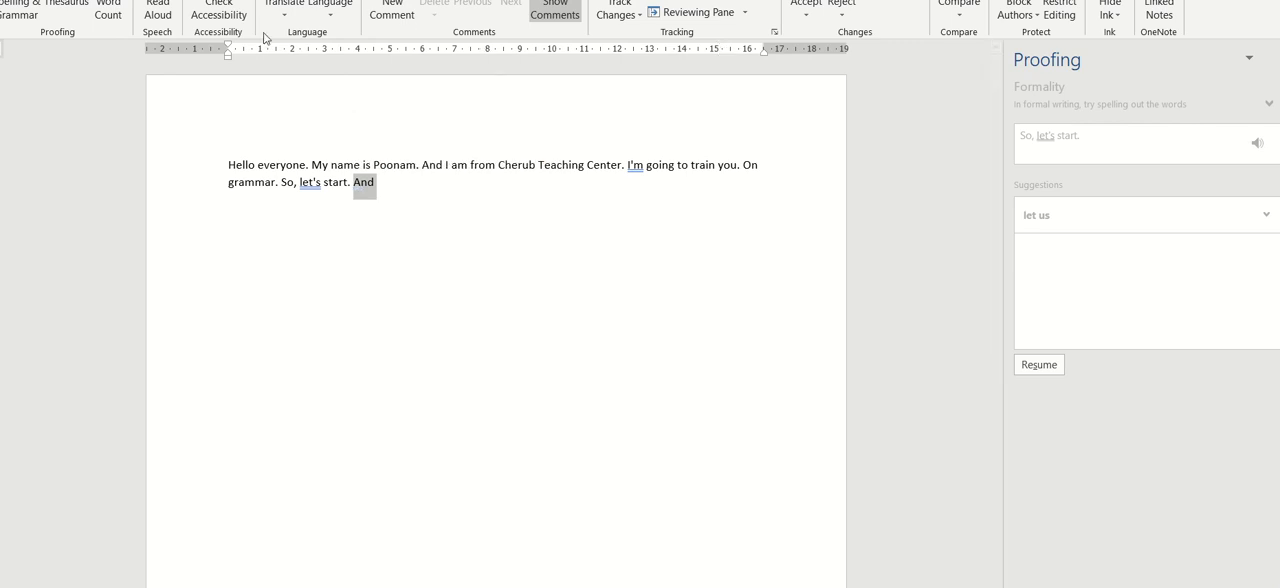
left_click(67, 12)
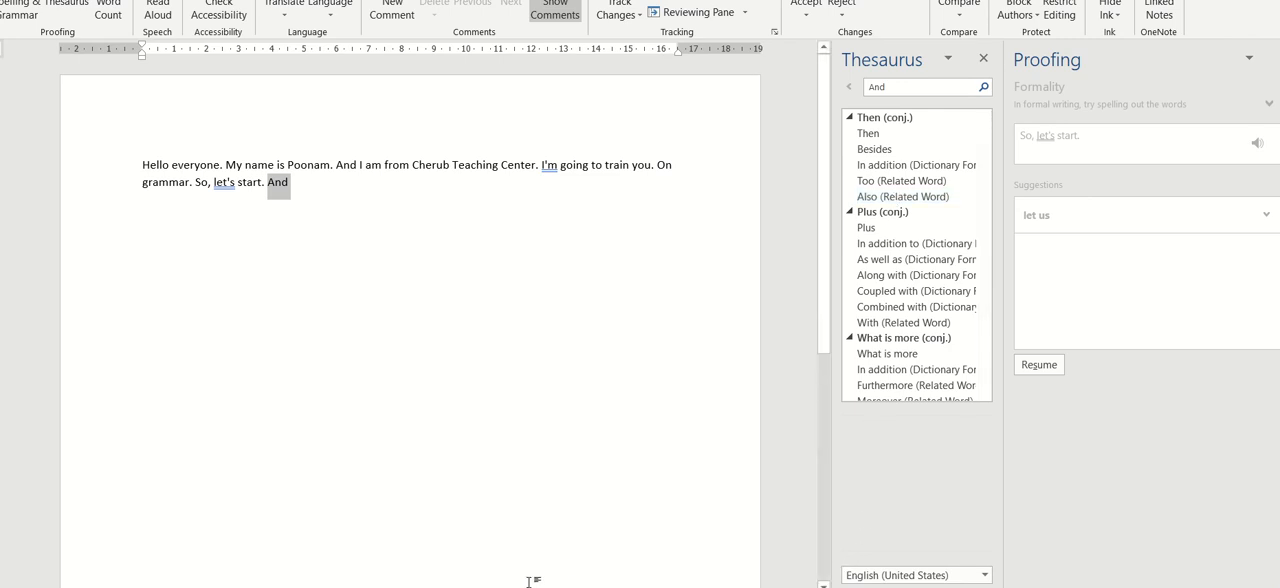
- Switch to the online document, view the dictation alternatives for "start." and return to the "Fix your Grammar" document
left_click(428, 586)
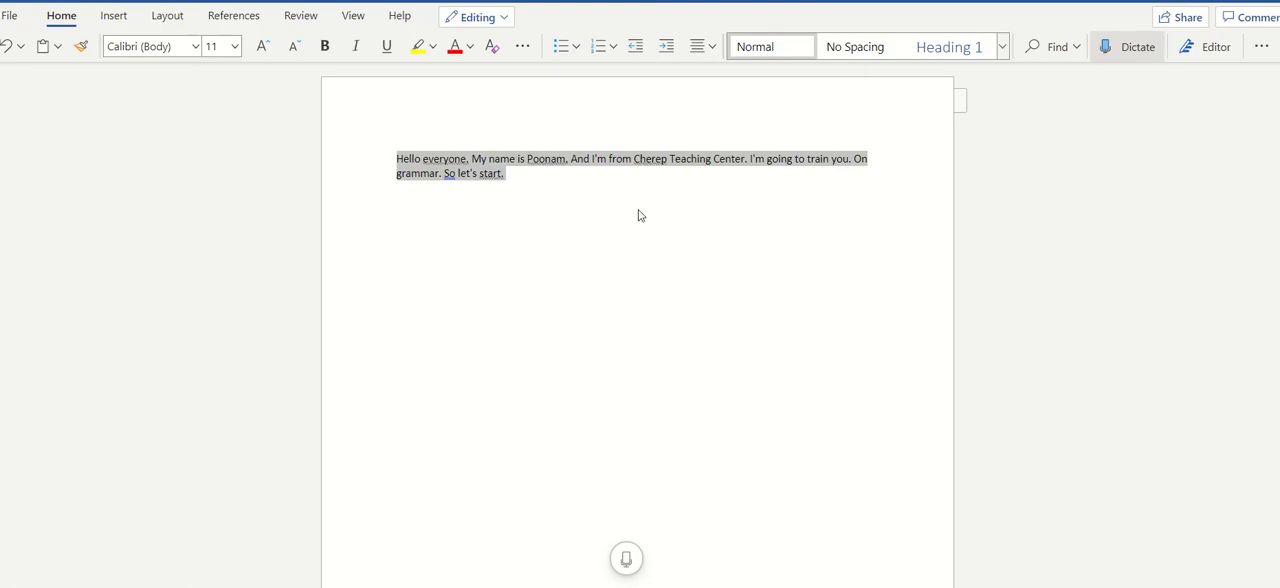
left_click(669, 202)
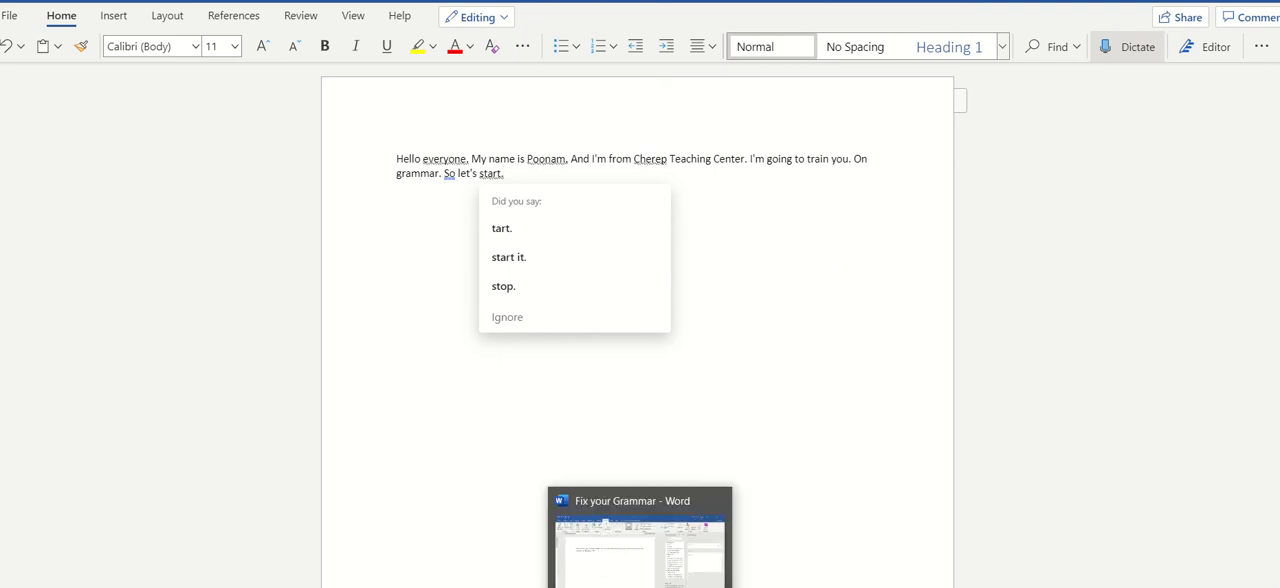
left_click(640, 587)
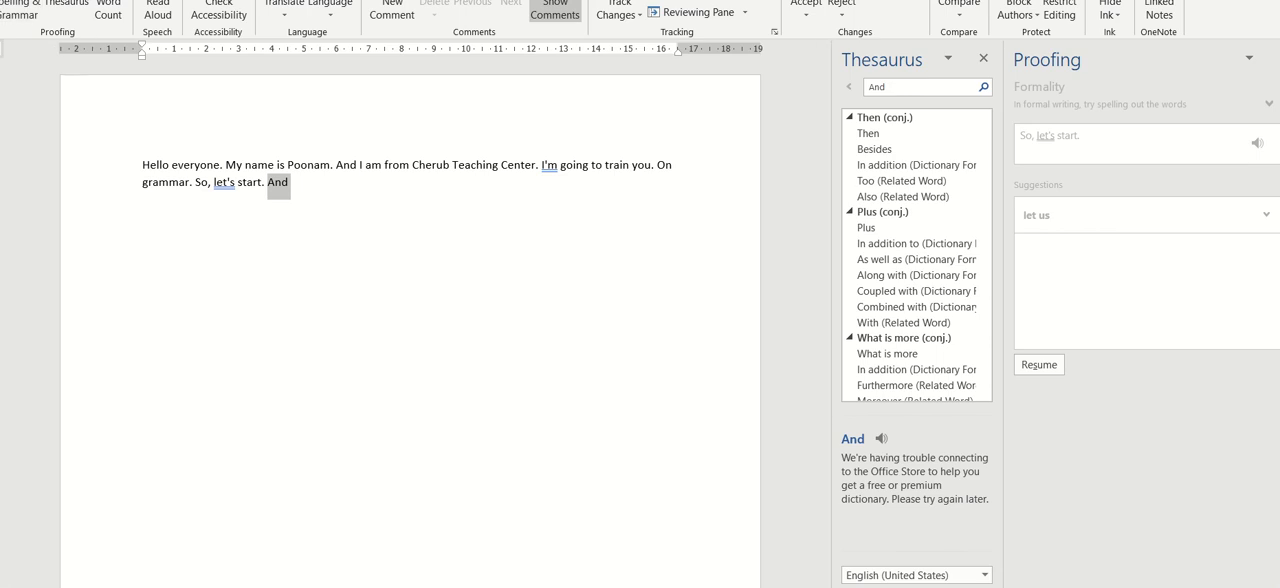
- Restore the desktop Word window beside the online document, select the whole paragraph and run the Spelling & Grammar check on it
left_click(1254, 0)
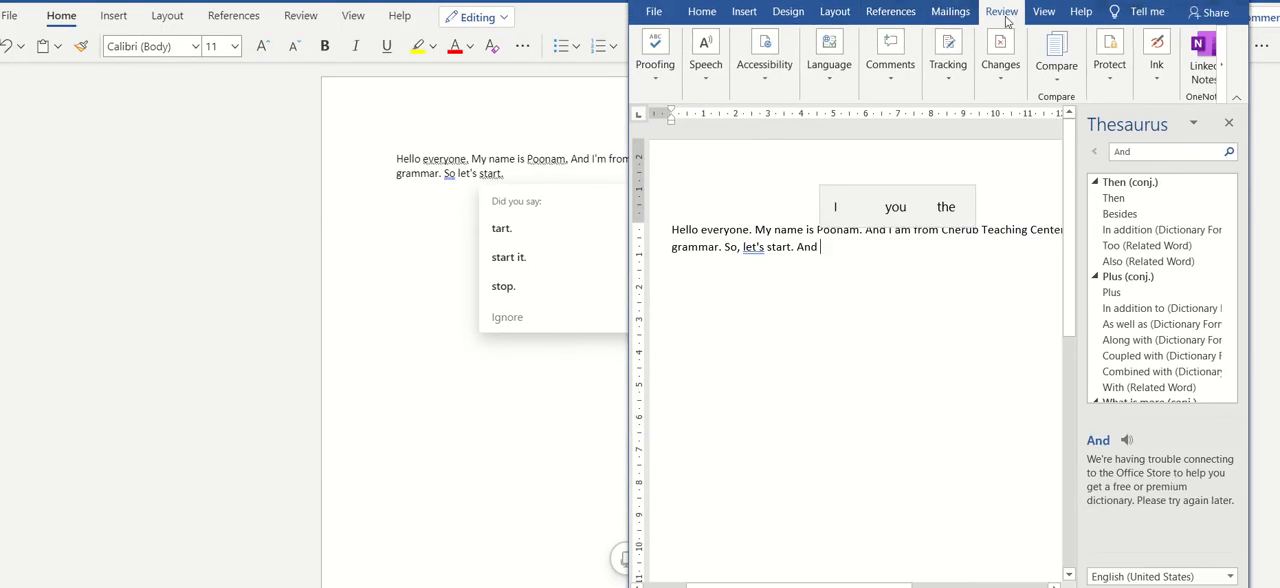
left_click(656, 82)
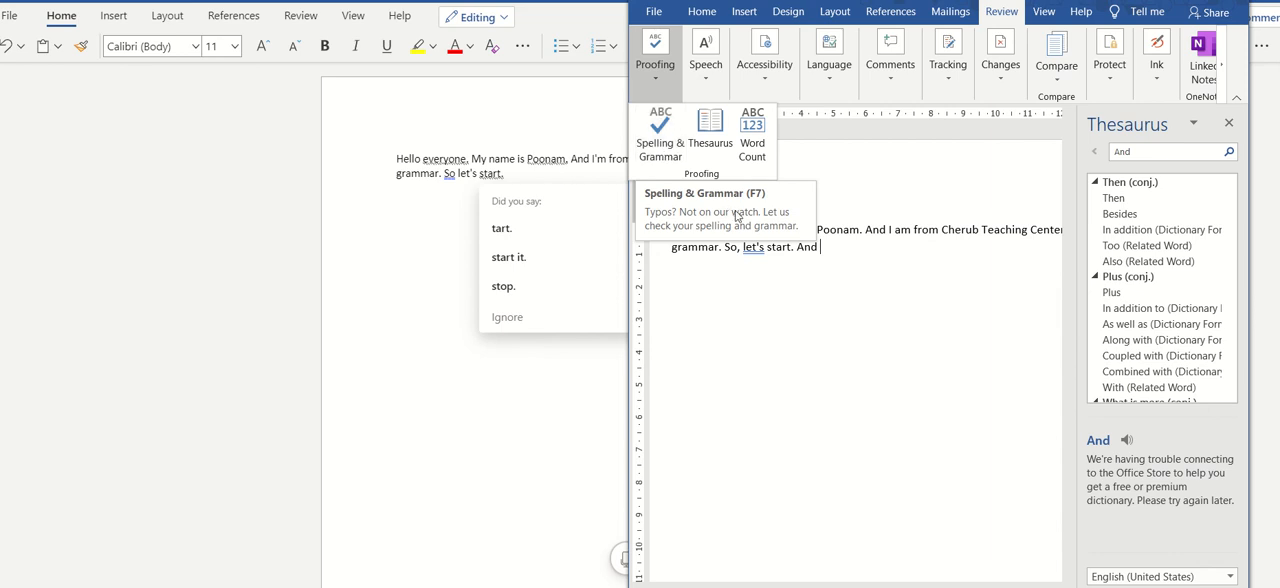
left_click(857, 240)
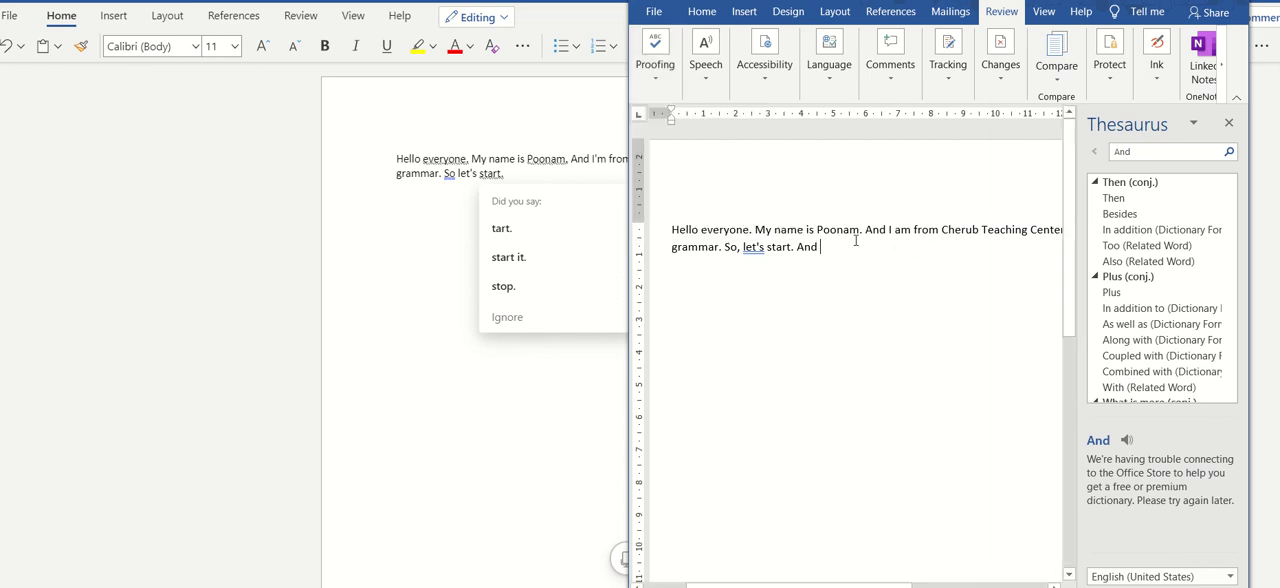
left_click_drag(822, 250, 674, 216)
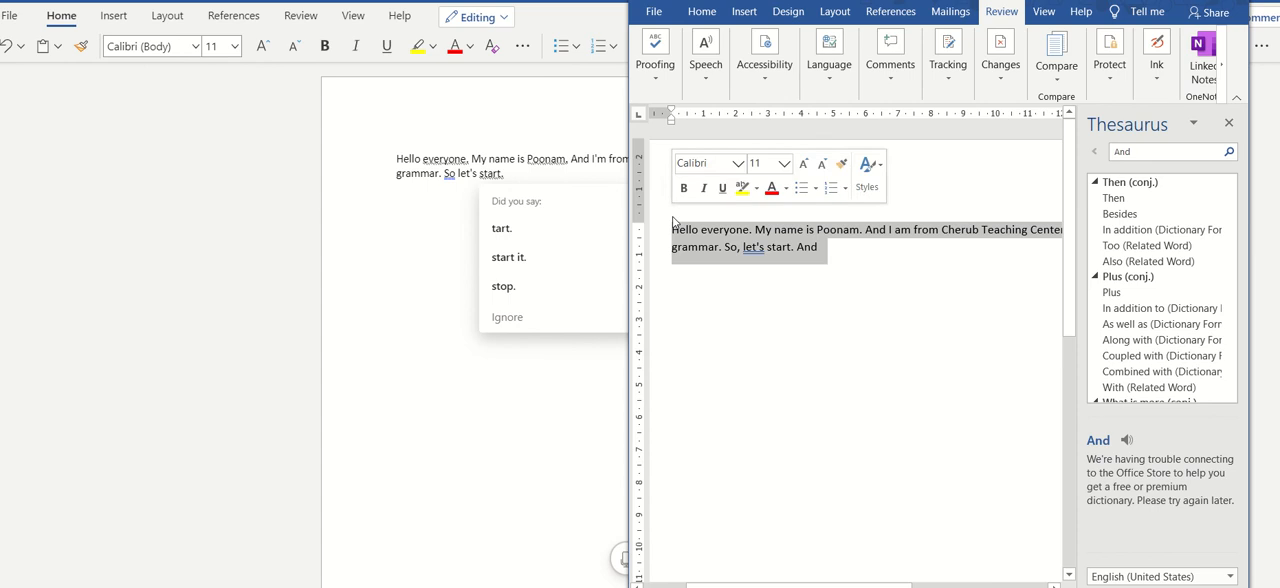
left_click(660, 82)
left_click(660, 132)
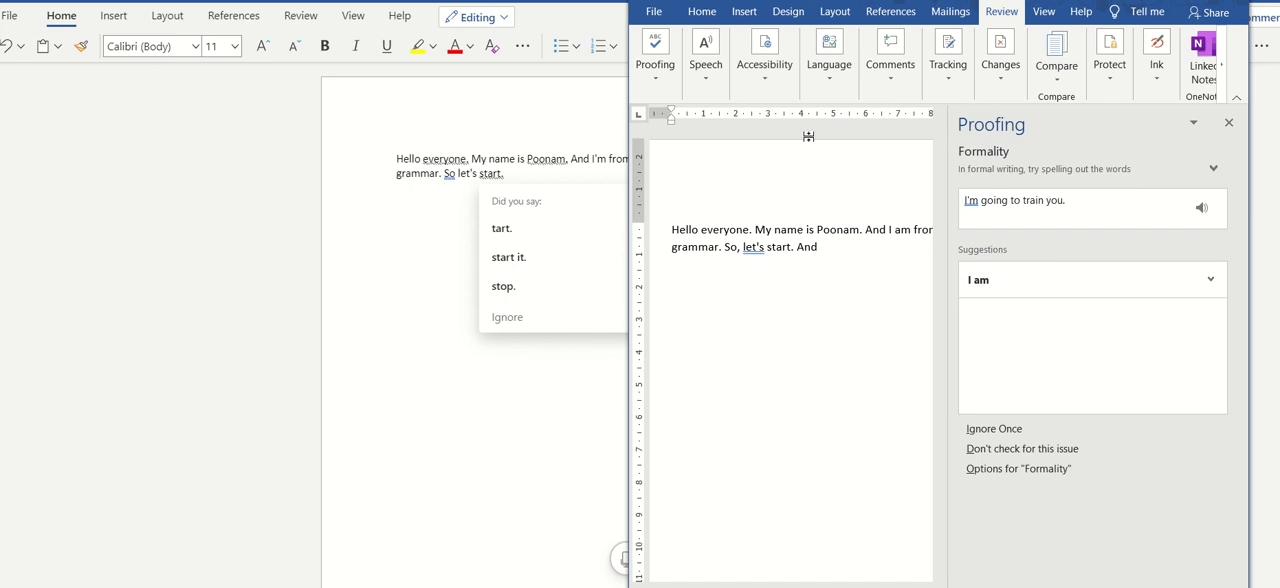
- Maximize the document window, reselect the whole paragraph and rerun the Spelling & Grammar check
left_click(656, 70)
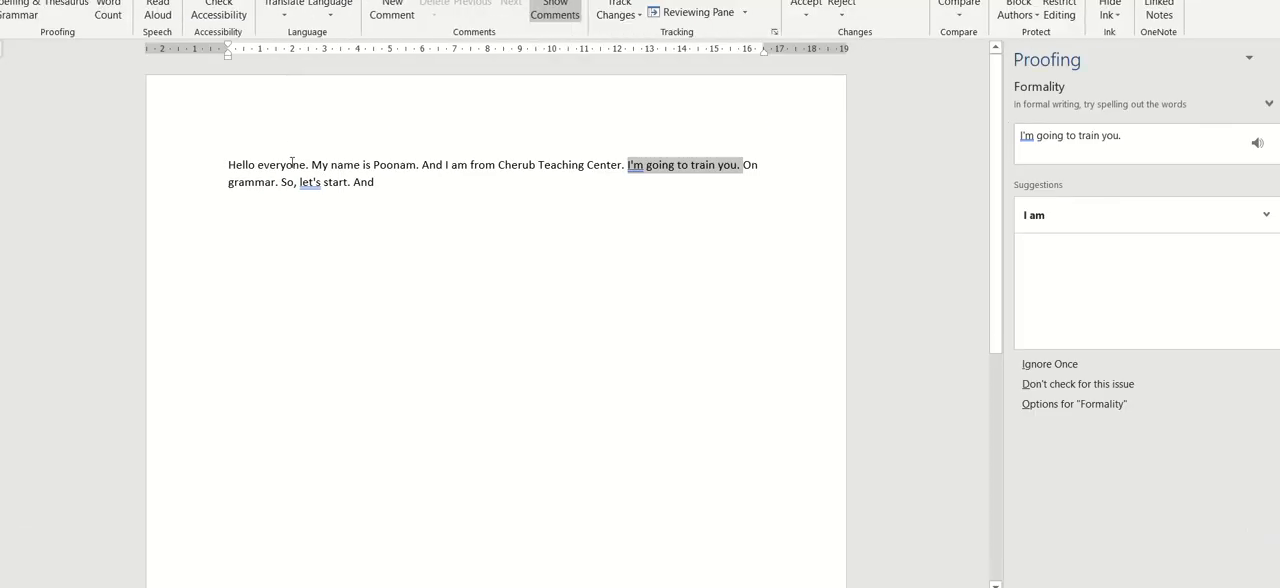
left_click(418, 170)
triple_click(218, 166)
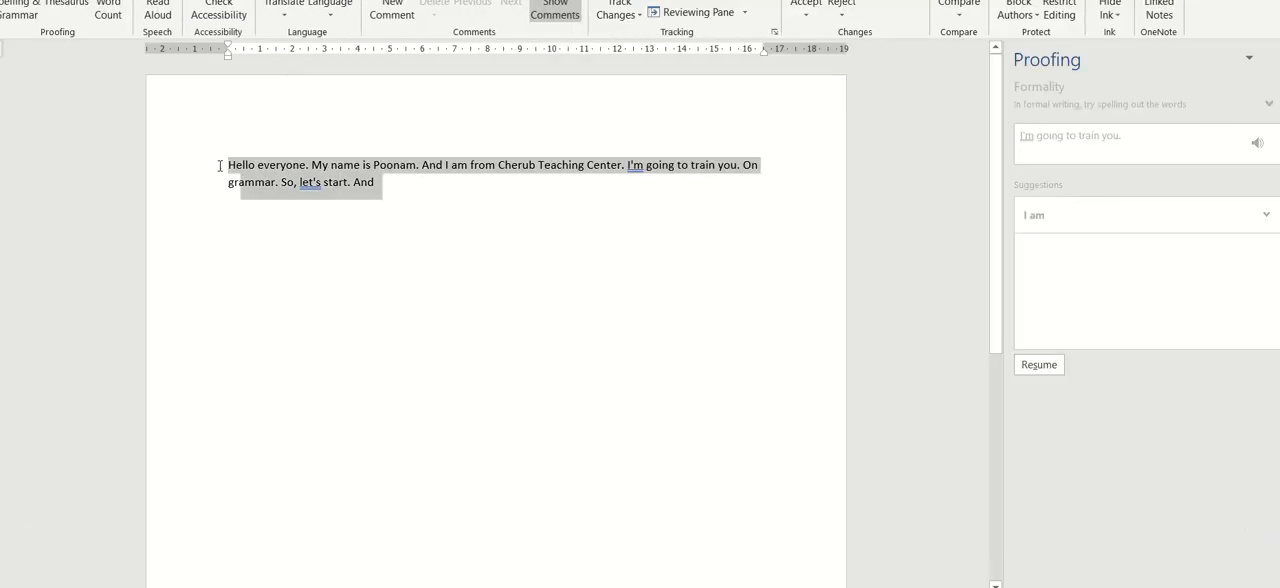
left_click(20, 8)
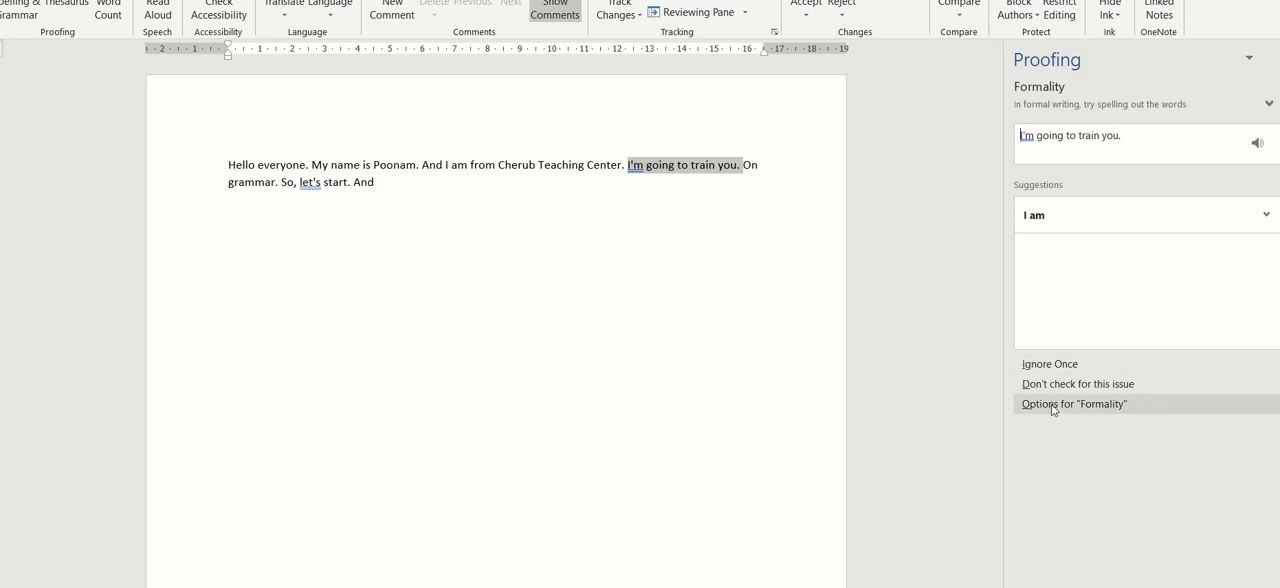
- Examine the "Formality" options and the full list of checks in Grammar Settings, leaving without changing anything
left_click(1052, 406)
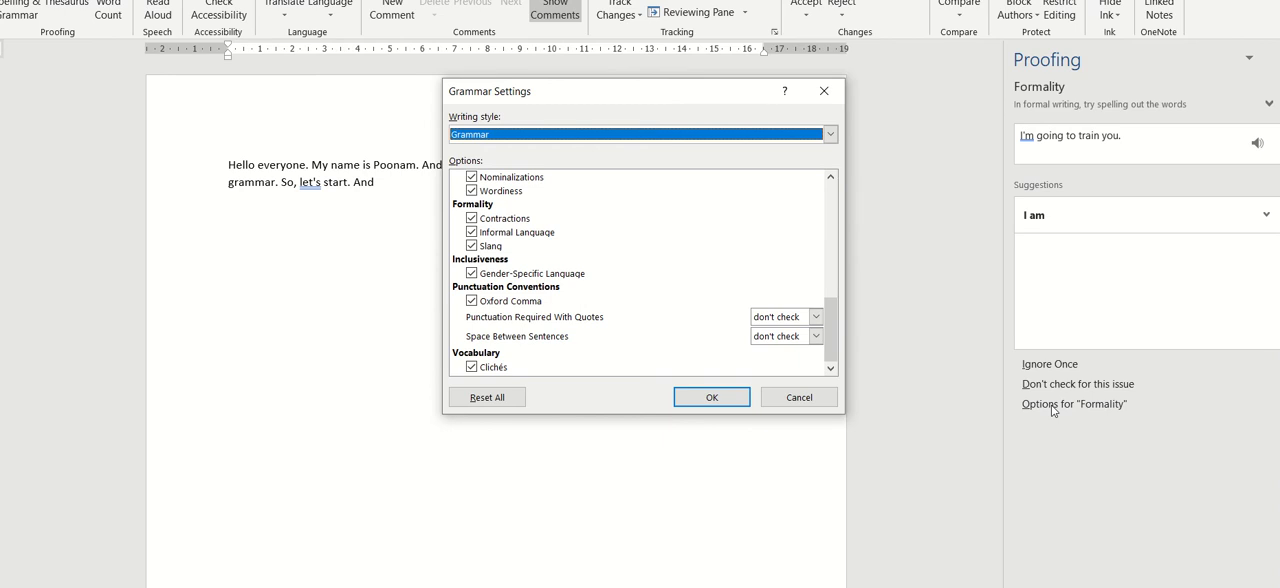
left_click(824, 94)
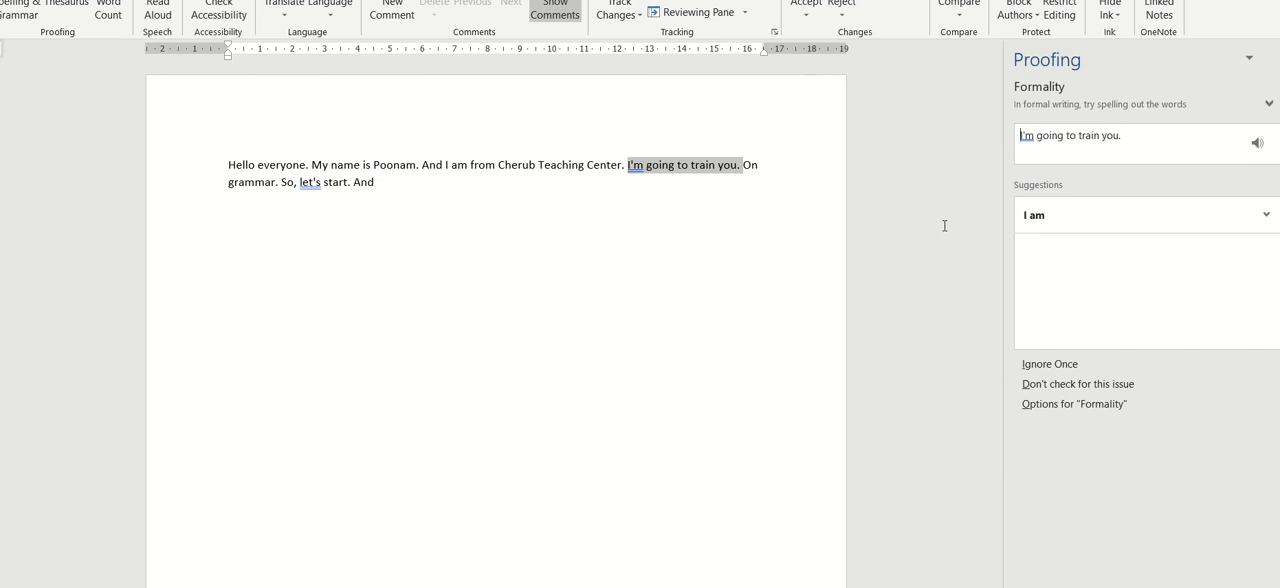
left_click(1063, 404)
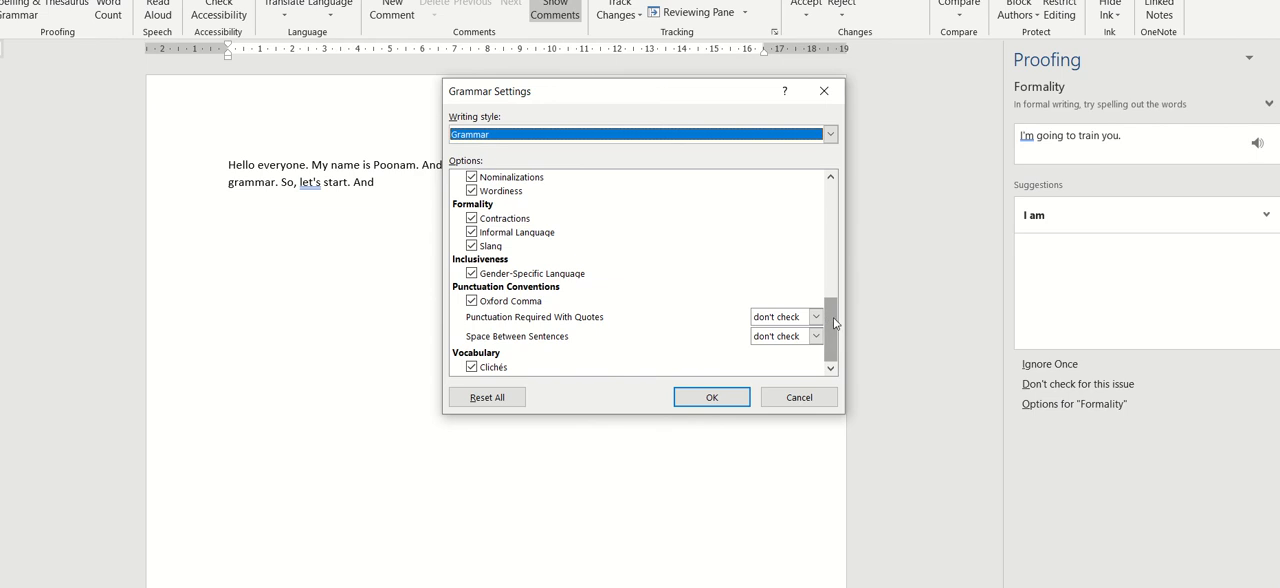
left_click_drag(836, 328, 826, 200)
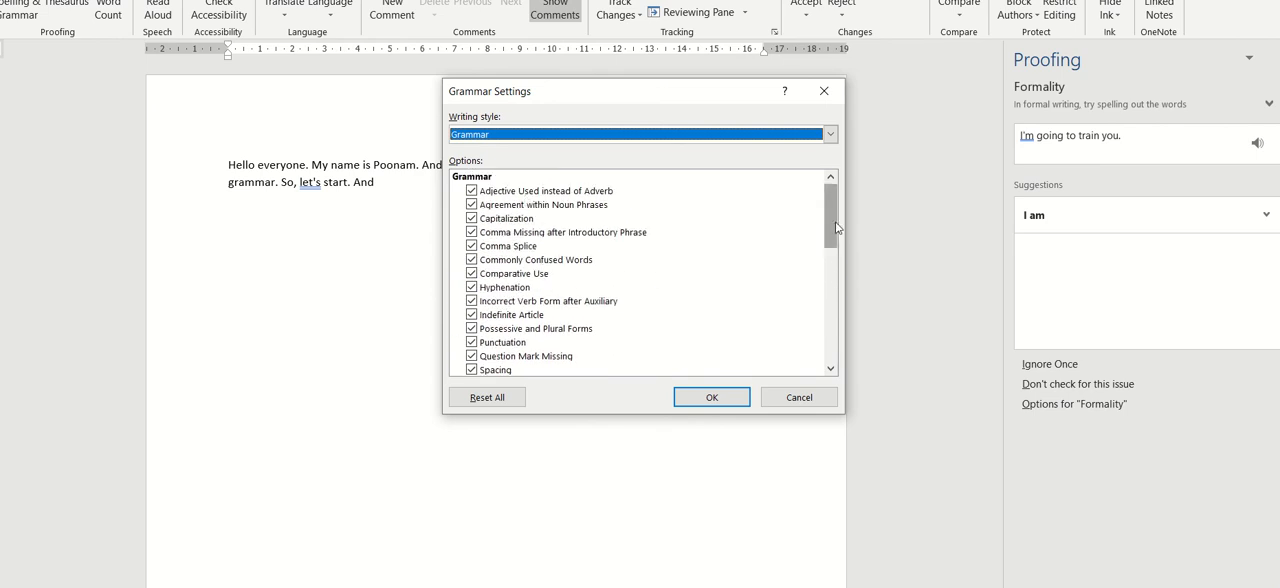
left_click_drag(836, 227, 840, 297)
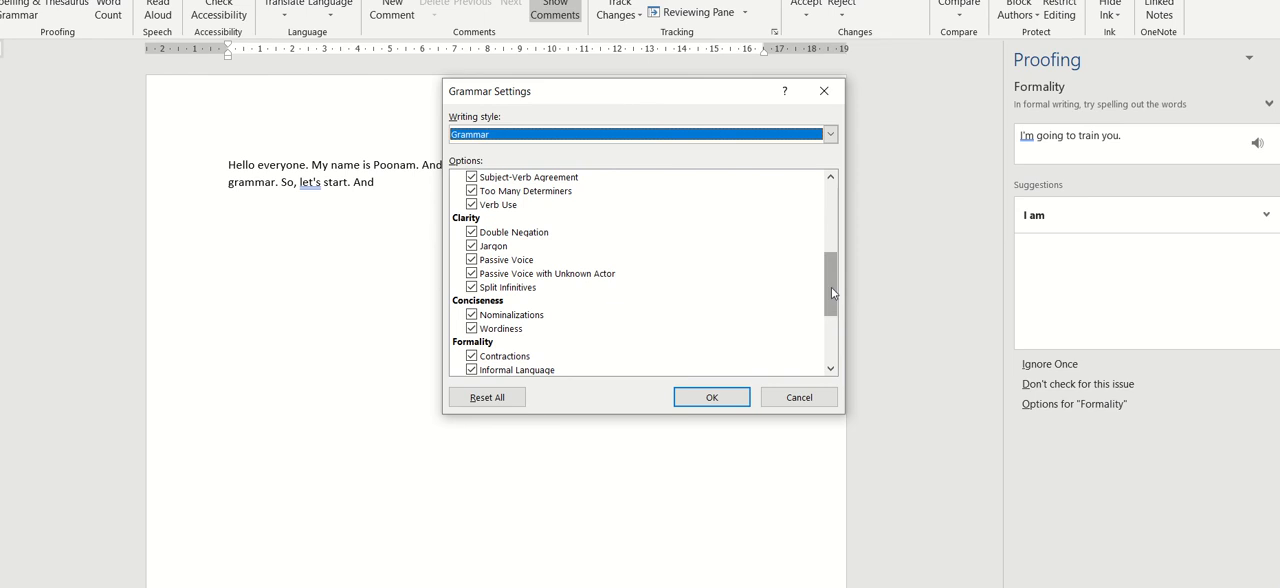
left_click_drag(832, 292, 834, 328)
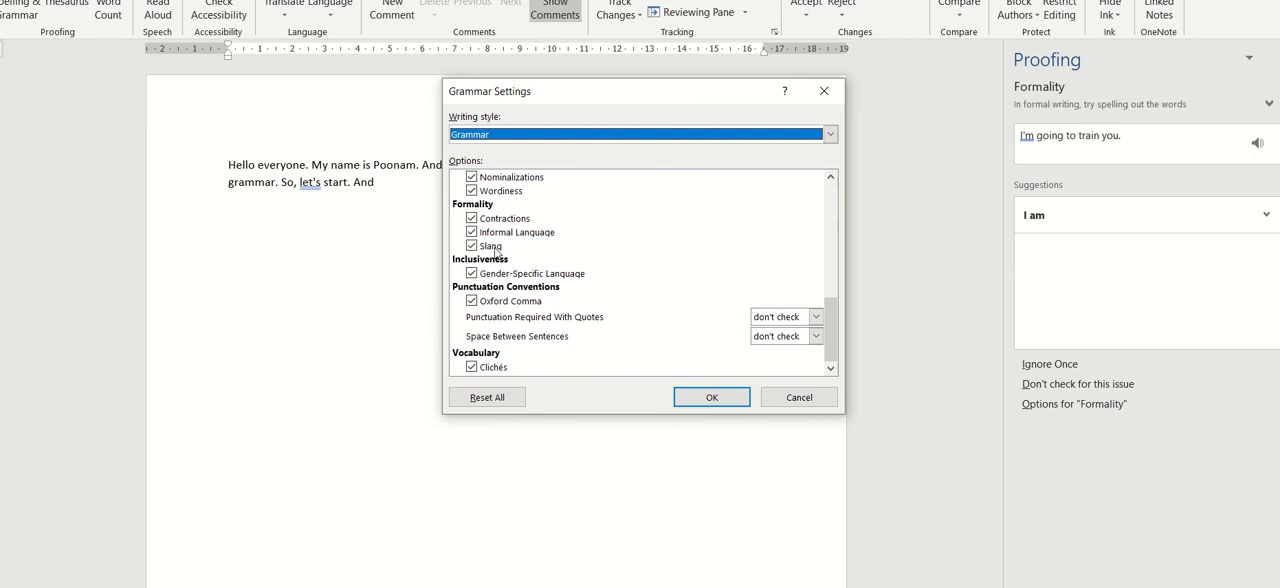
left_click(799, 398)
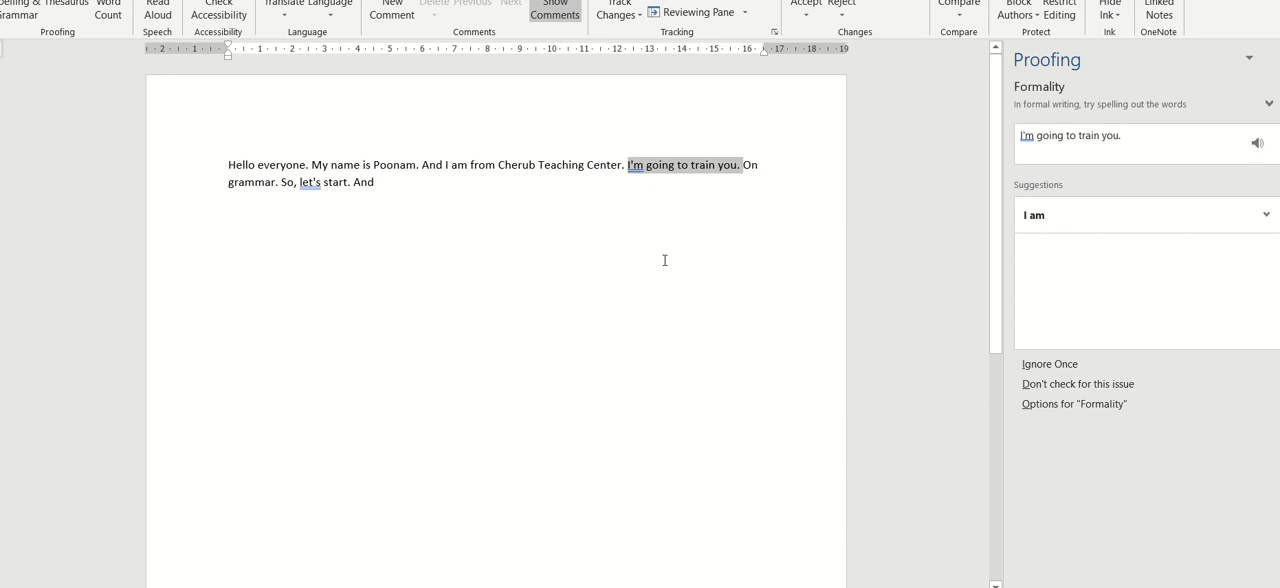
- Accept the Formality suggestions "I am" and "let us" and continue the check through the rest of the document
left_click(1058, 222)
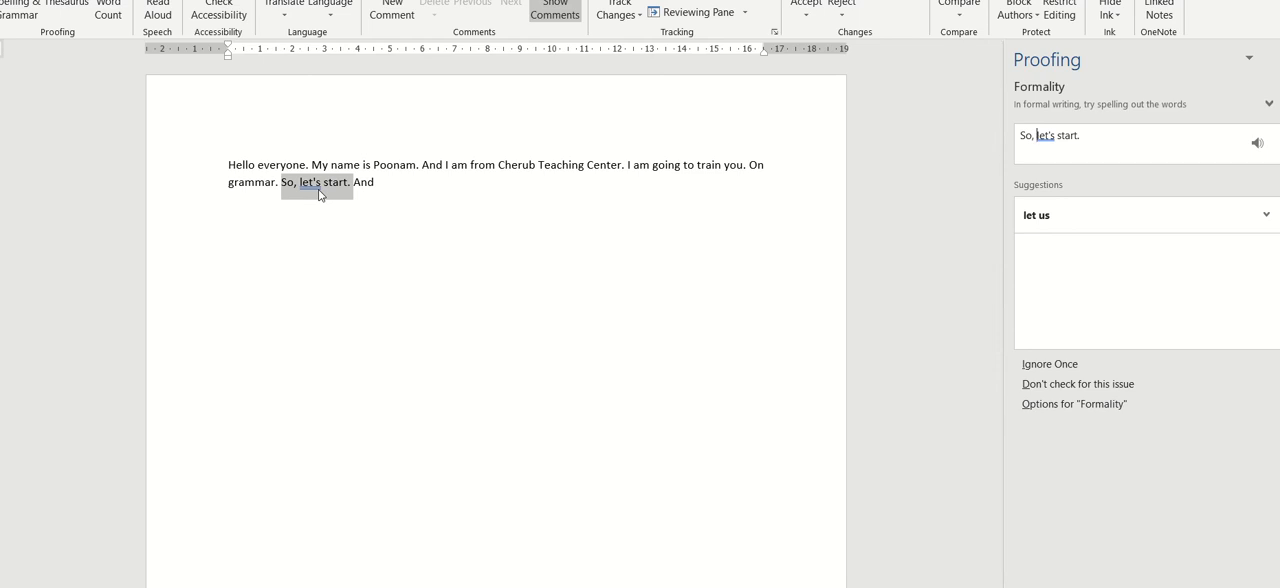
left_click(1047, 222)
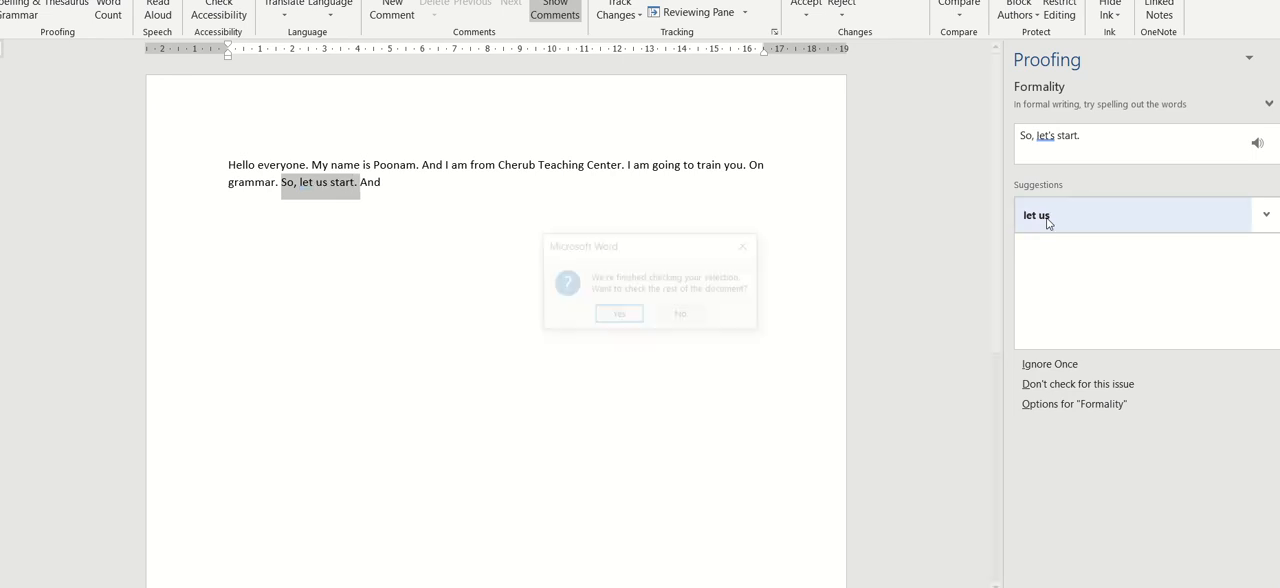
left_click(618, 316)
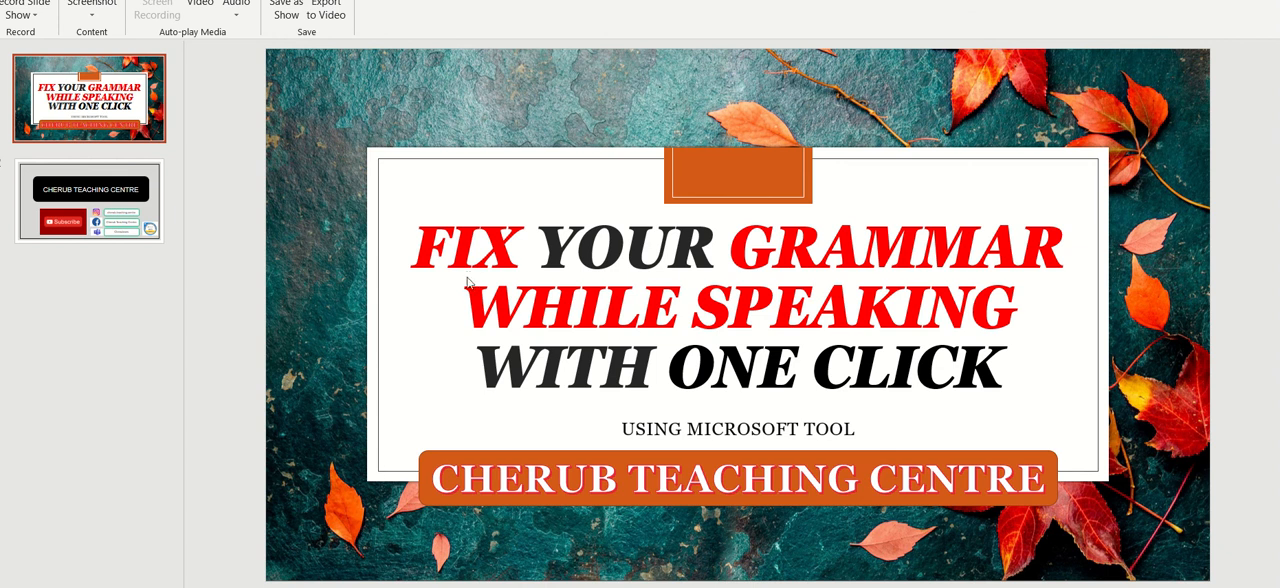
- Switch to the PowerPoint presentation and show the closing "Cherub Teaching Centre" slide as a slide show
key("F5")
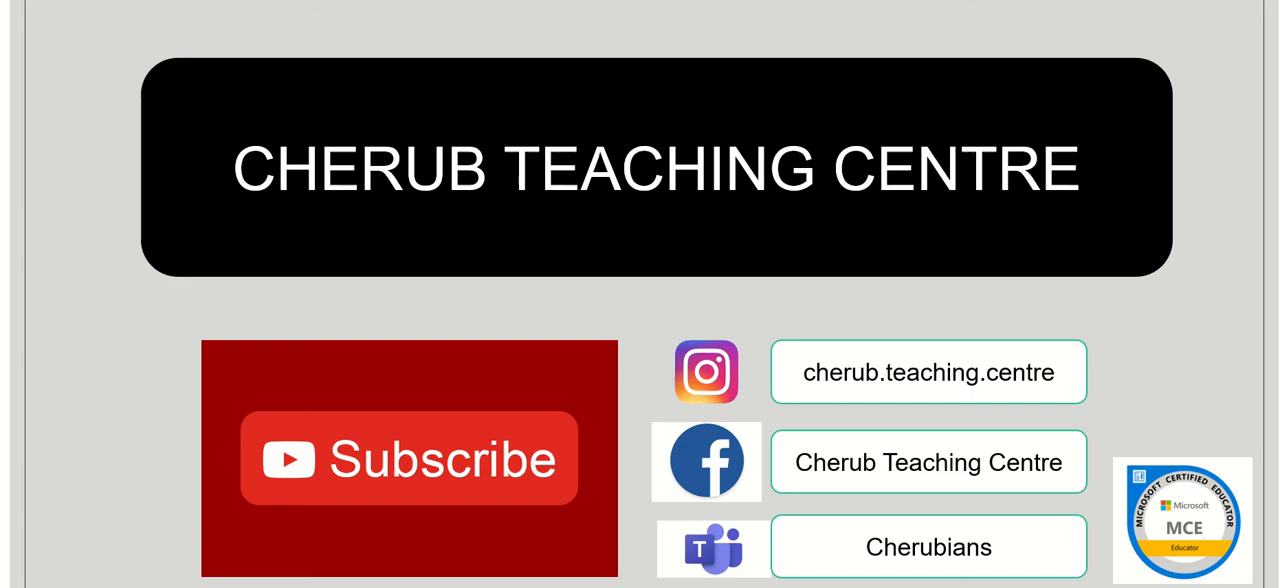